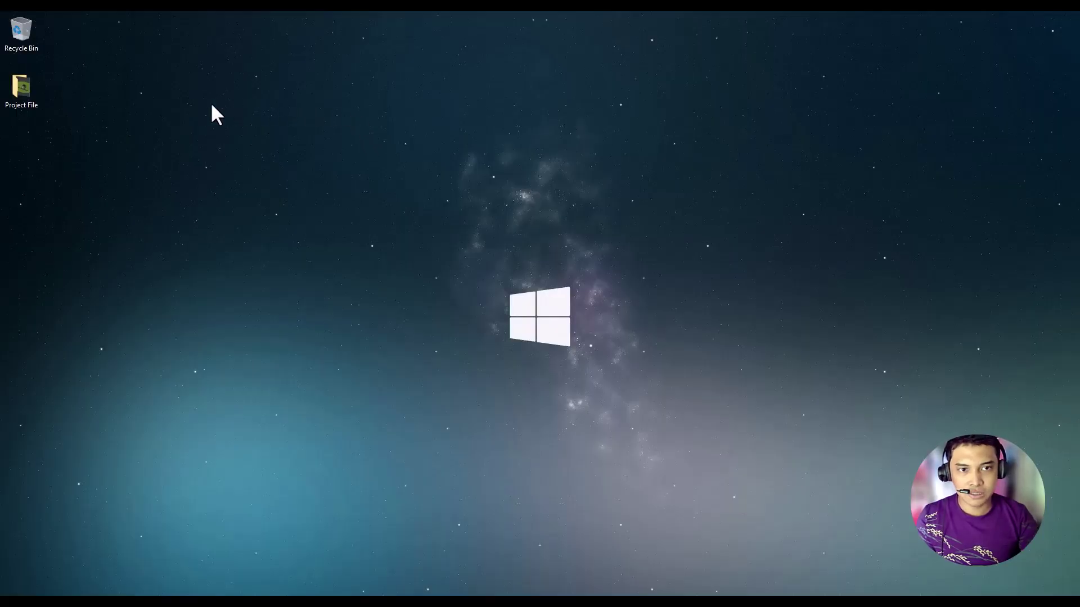
Open House.max from Project File with 3ds Max 2023, then close File Explorer.
double_click(27, 92)
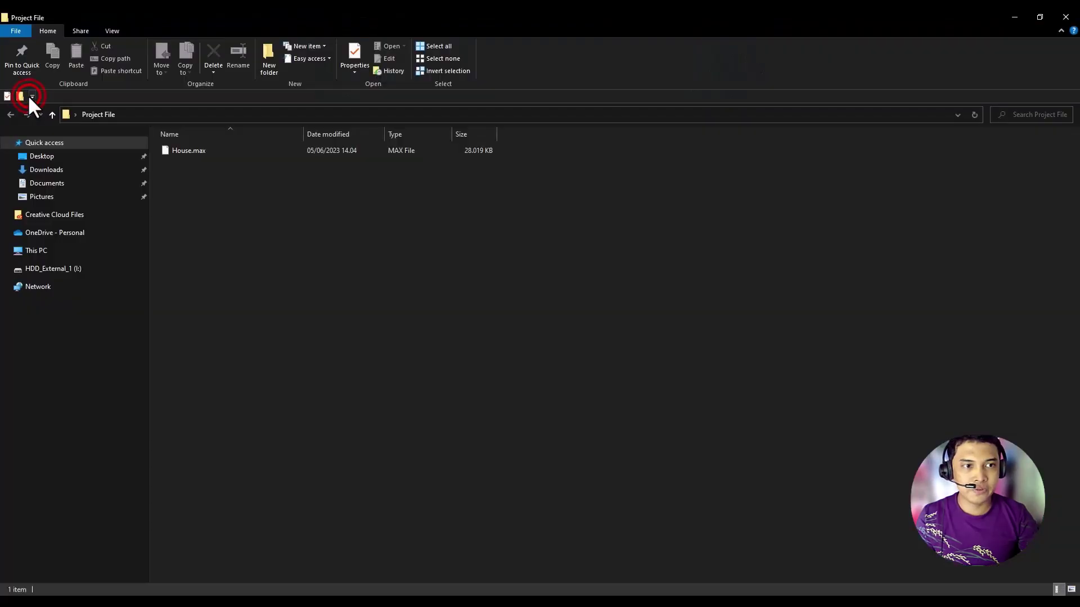
left_click(184, 149)
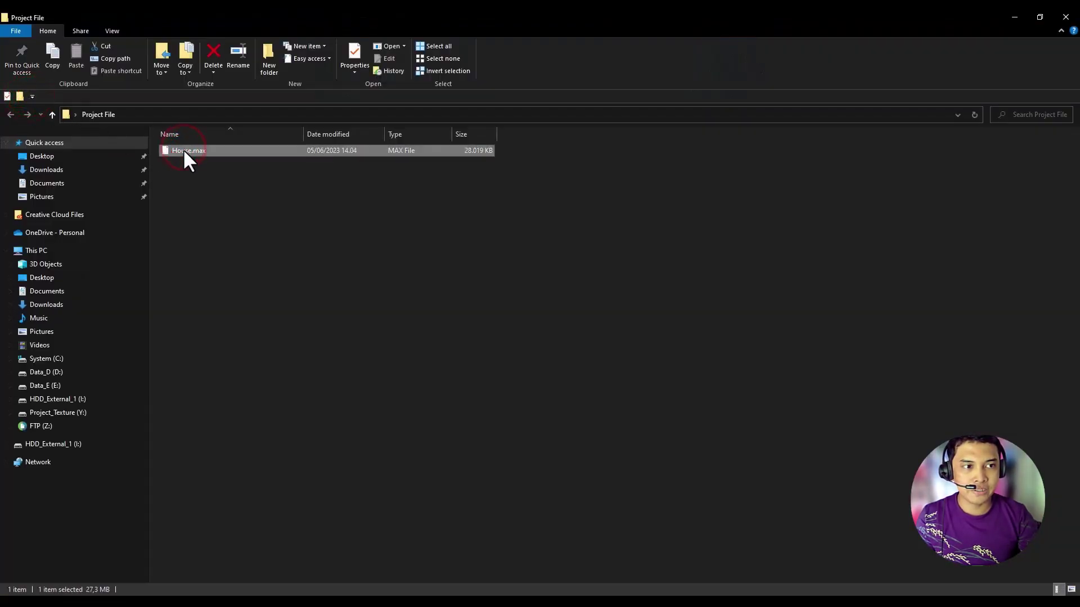
double_click(183, 150)
double_click(464, 233)
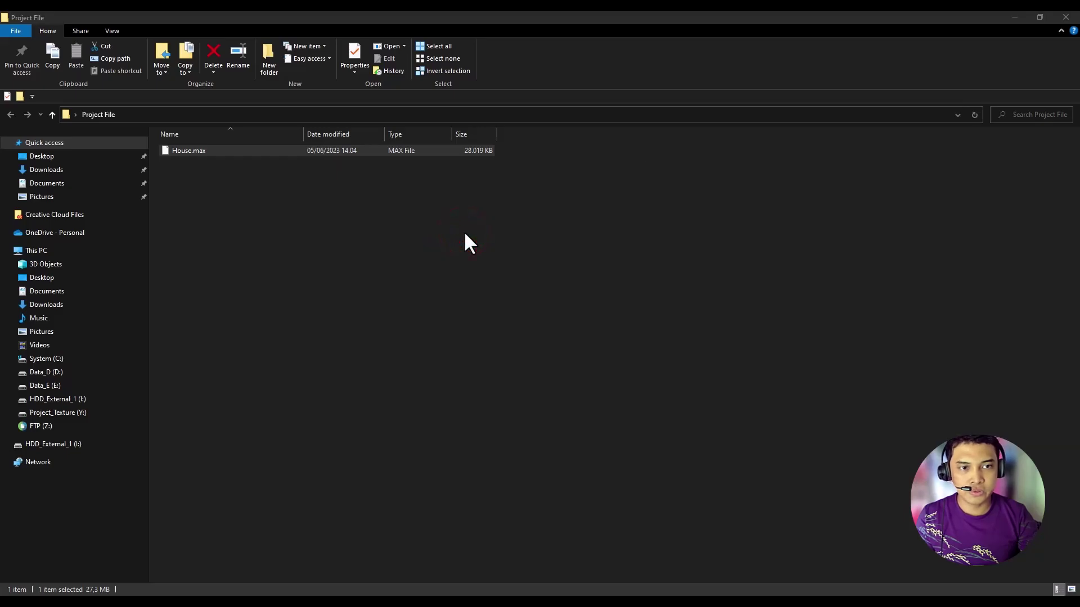
left_click(1066, 17)
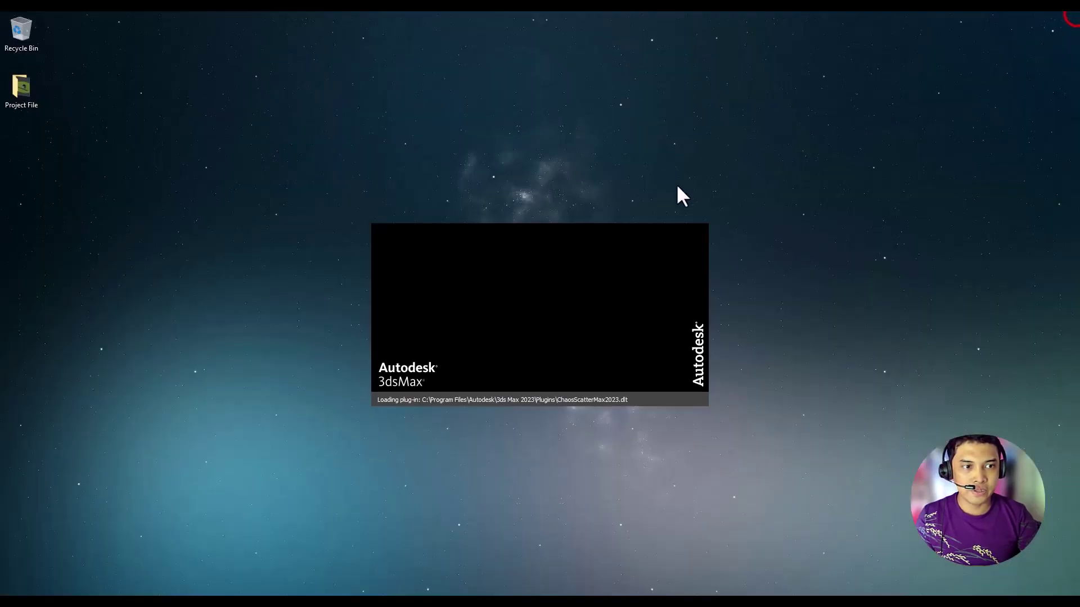
left_click(439, 110)
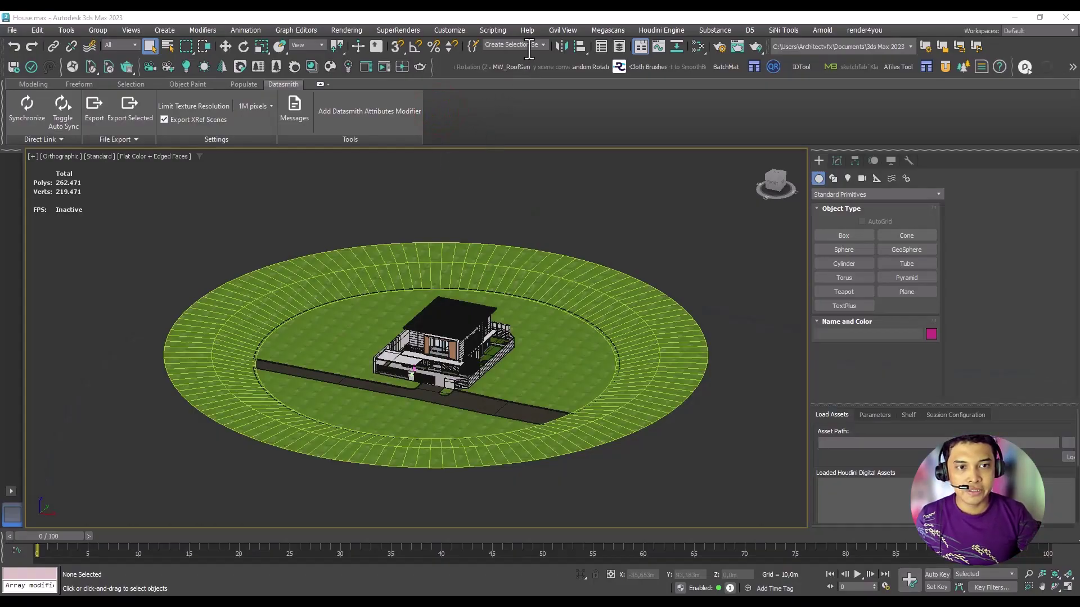
left_click(449, 30)
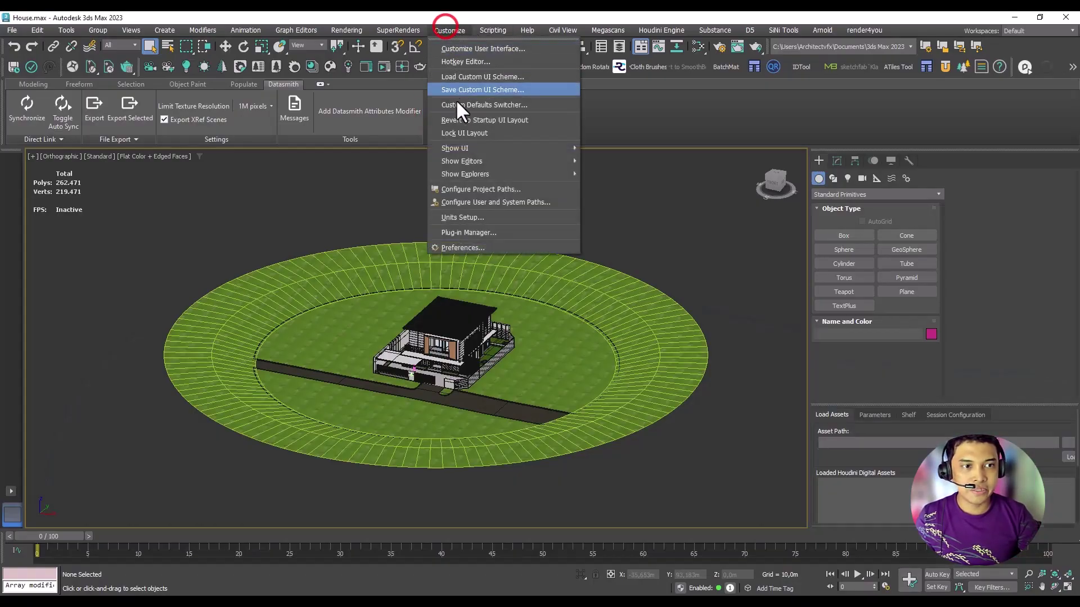
left_click(463, 217)
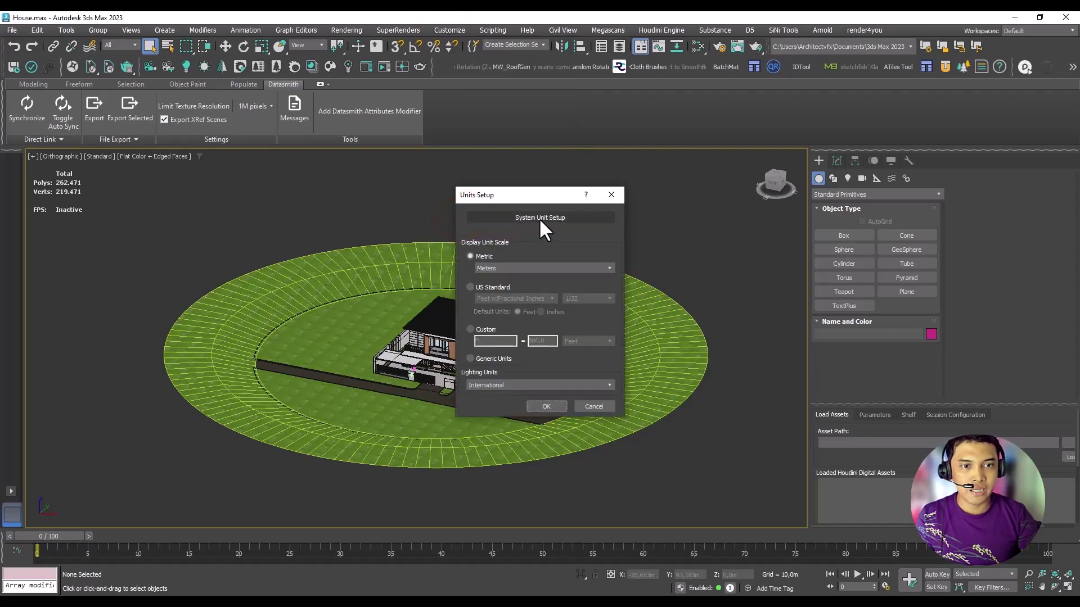
left_click(538, 218)
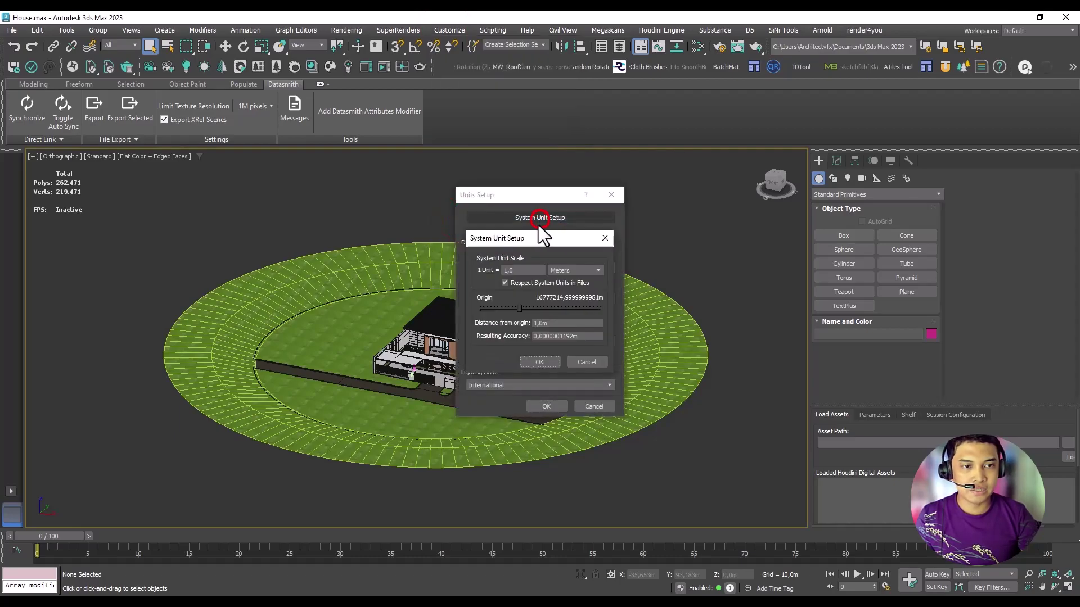
left_click(540, 362)
left_click(544, 404)
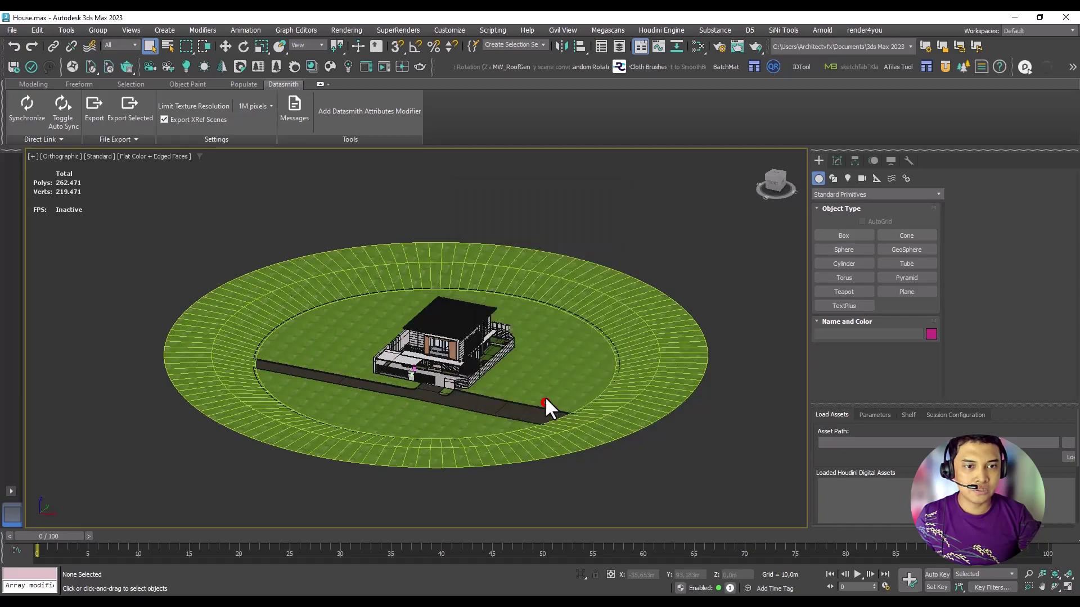
left_click(532, 206)
Show the Scene Explorer's layer list and hide the Houdini Engine panel.
left_click(619, 47)
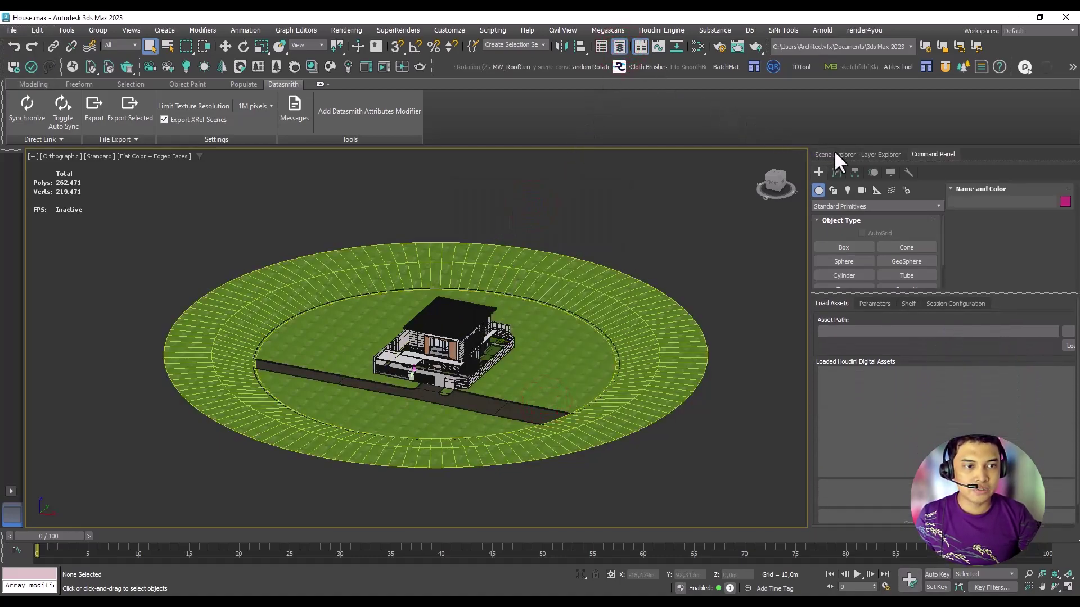
left_click(839, 154)
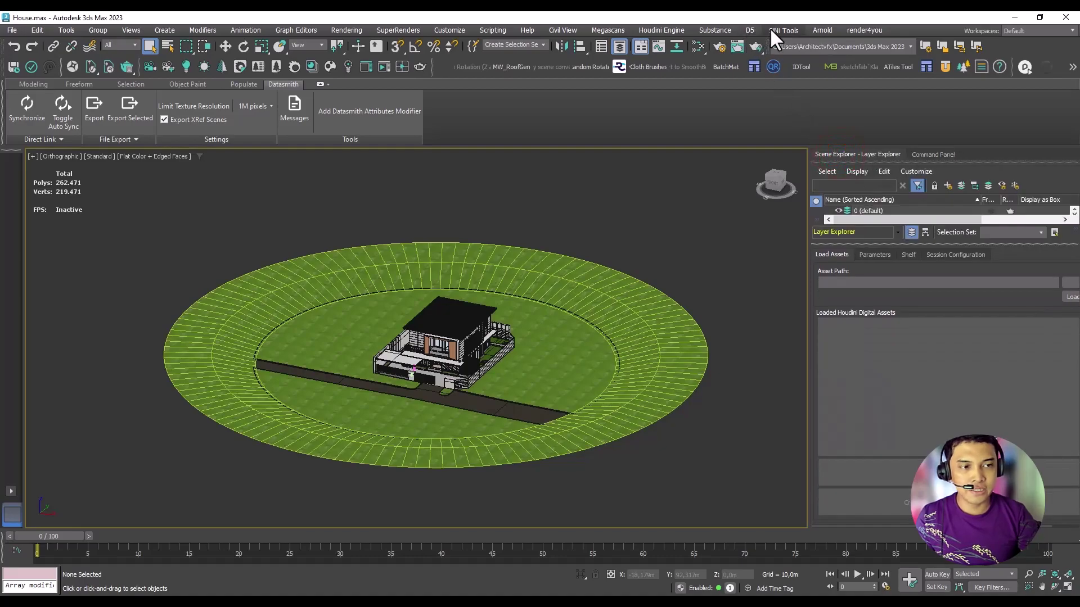
left_click(664, 29)
left_click(656, 58)
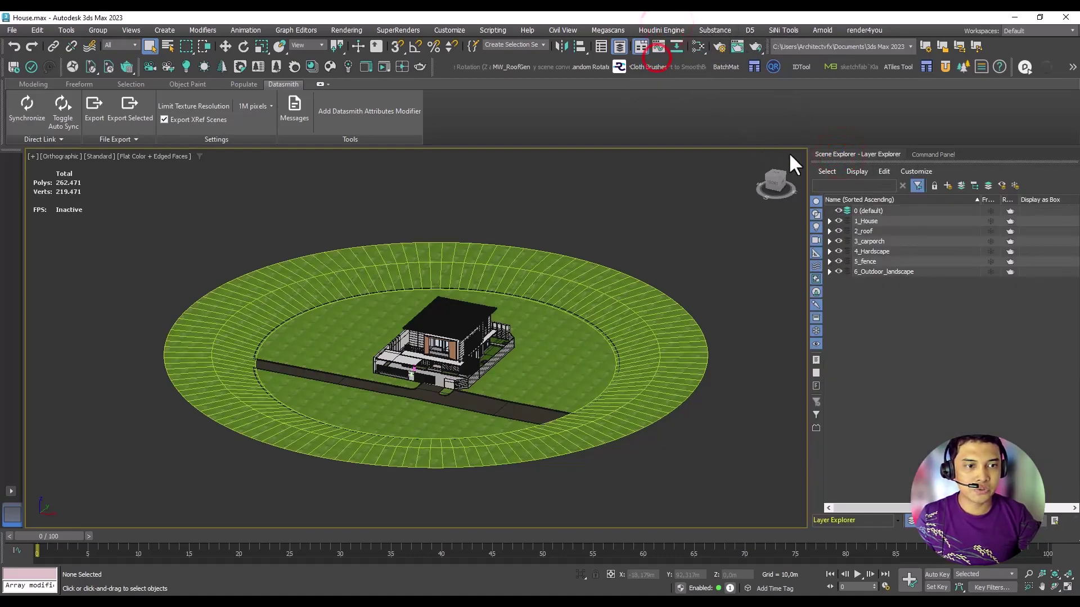
Hide layers 2_roof through 6_Outdoor_landscape and frame the remaining 1_House body with Z.
left_click(838, 272)
left_click(838, 272)
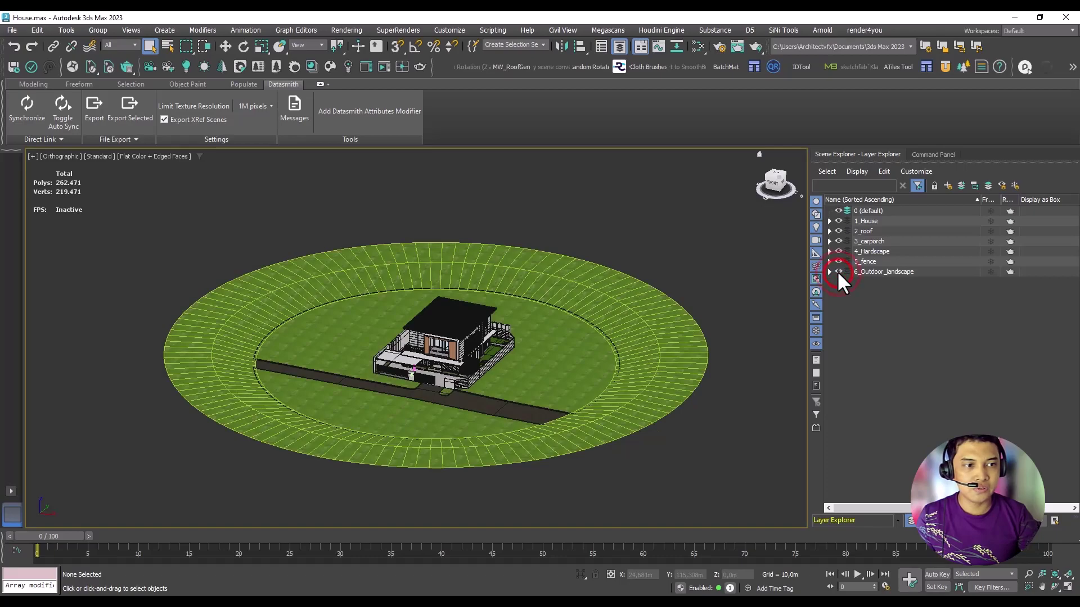
left_click(837, 260)
left_click(837, 260)
left_click(838, 262)
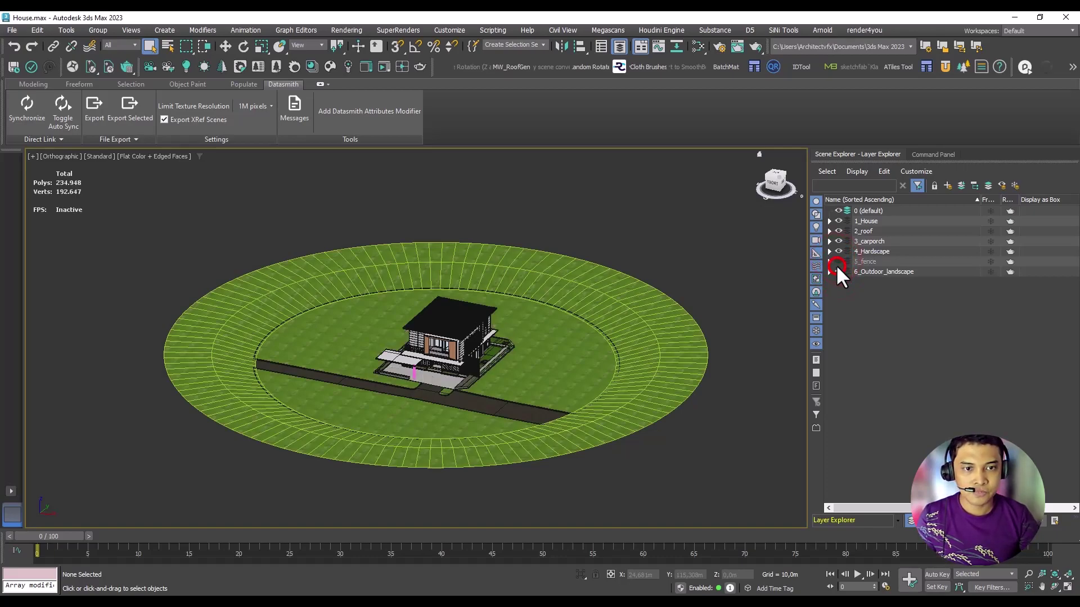
left_click(838, 272)
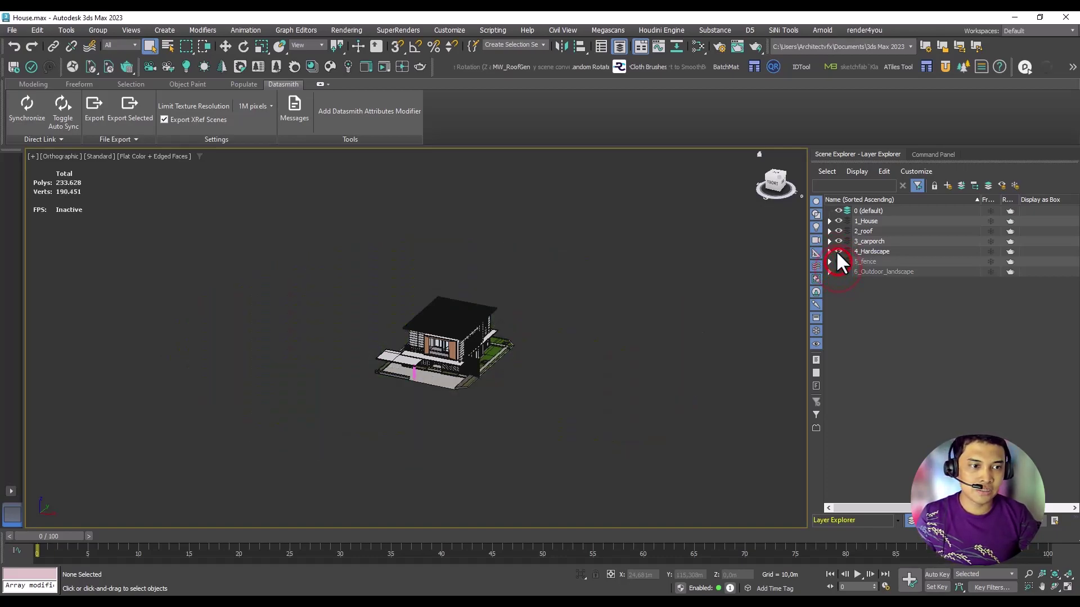
left_click(837, 251)
left_click(838, 242)
left_click(838, 231)
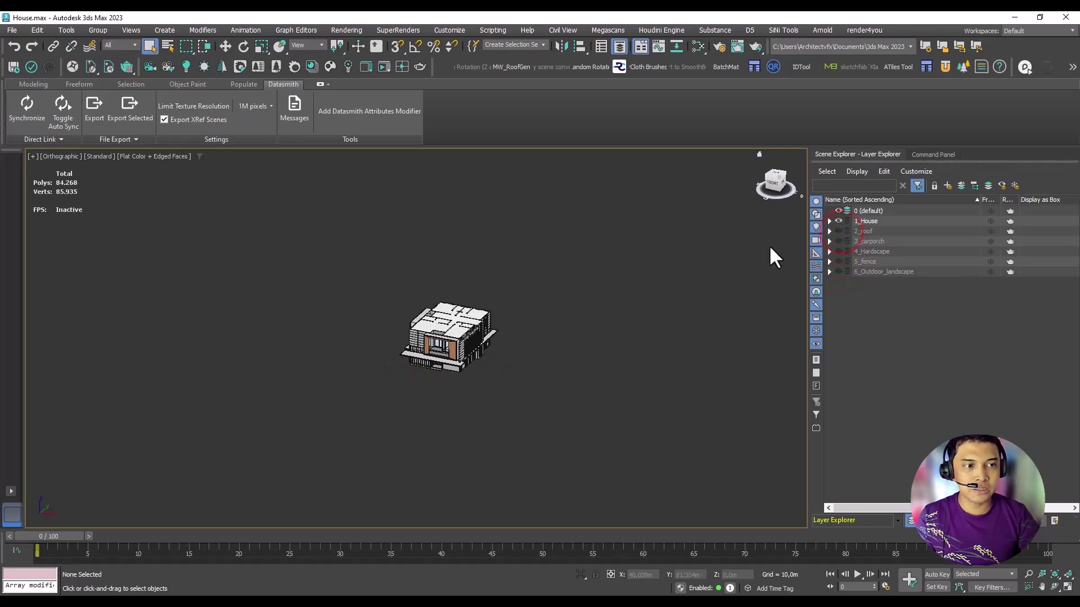
key("z")
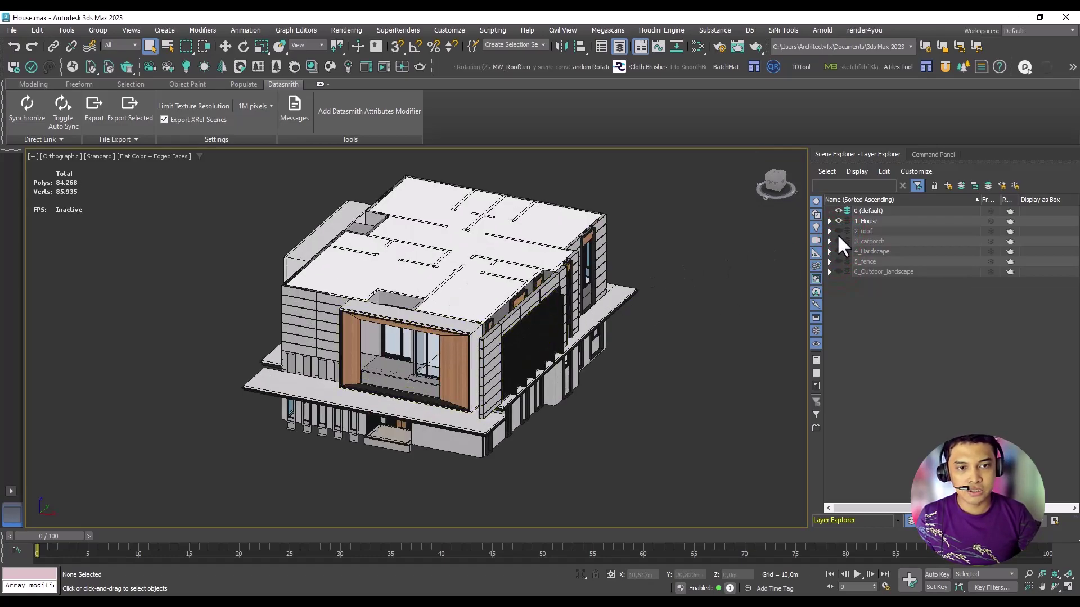
Unhide all six layers with Alt+Q and window-select the whole site's 432 entities.
left_click(444, 358)
middle_click_drag(450, 358, 506, 337, "alt")
key("alt+q")
left_click_drag(722, 469, 211, 241)
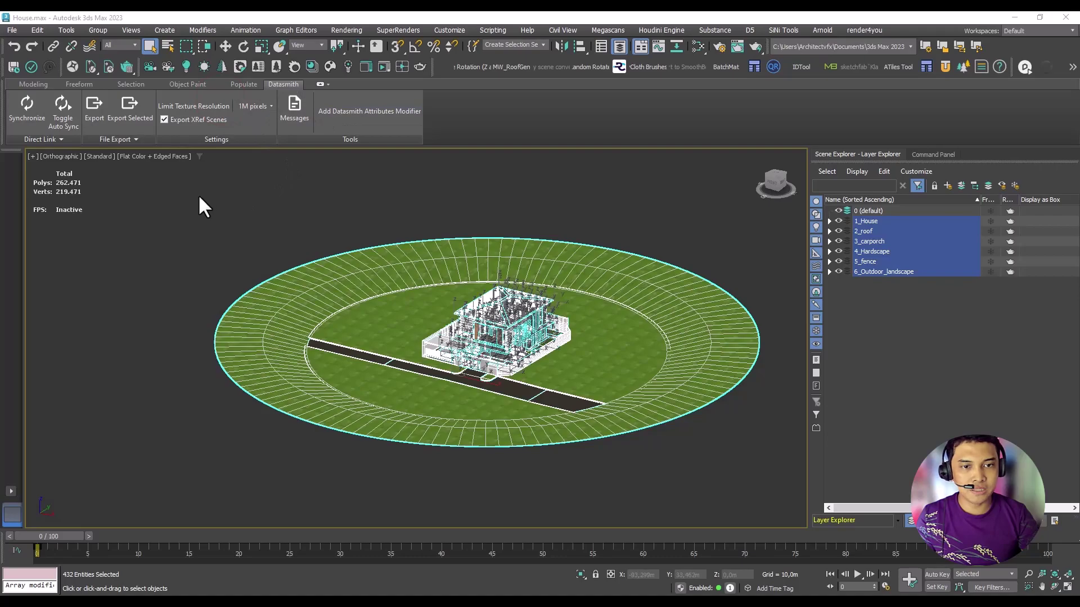
left_click_drag(199, 196, 771, 474)
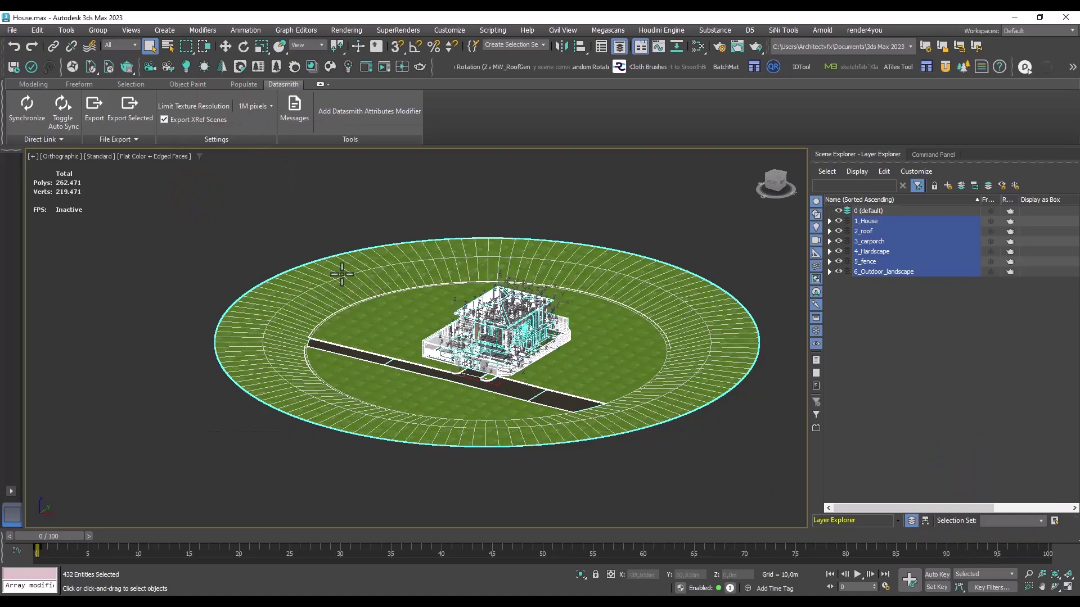
Export the site as House.udatasmith into a new Datasmith_Export folder inside Project File.
left_click(124, 122)
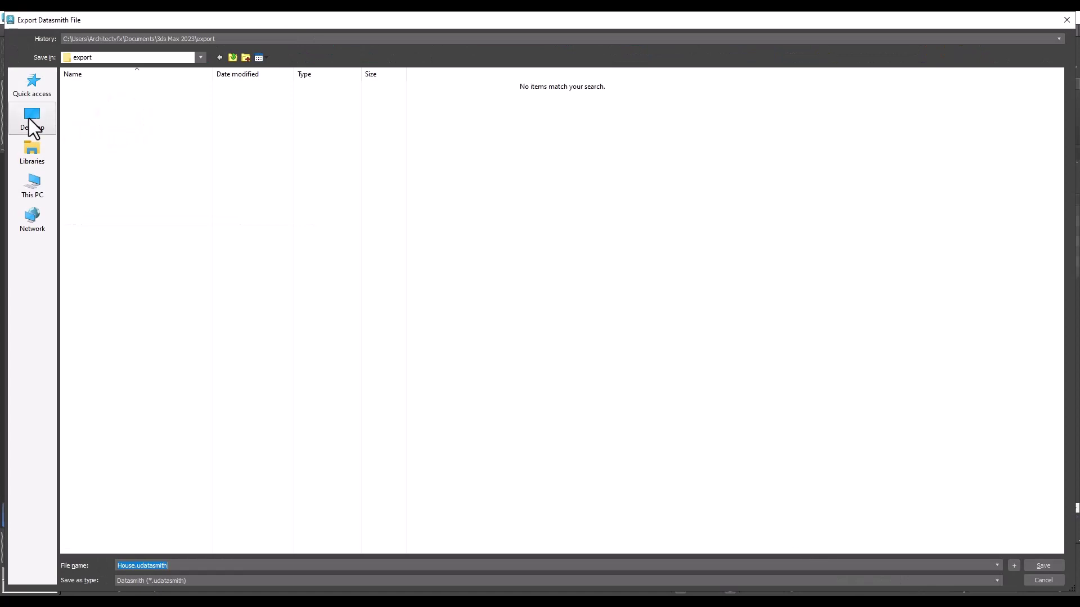
left_click(32, 119)
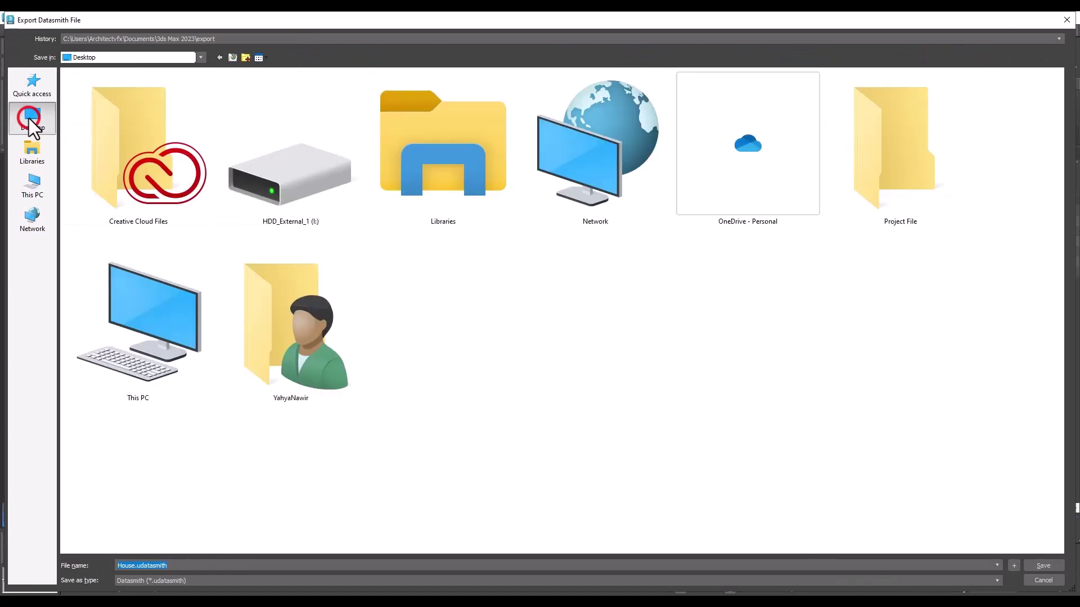
double_click(894, 206)
left_click(245, 57)
type("Datasm")
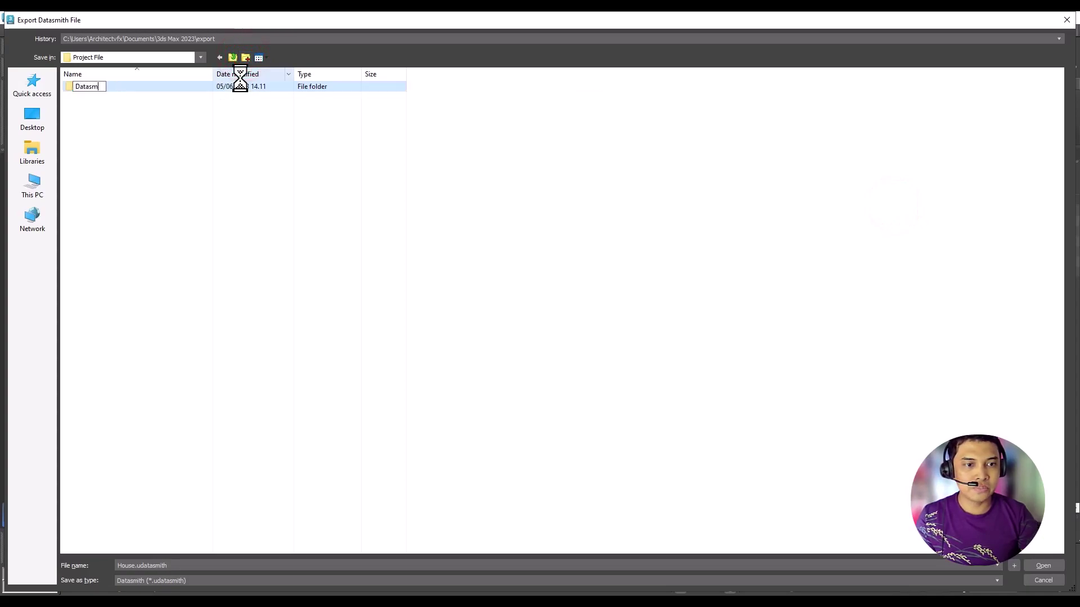
type("ith_Export")
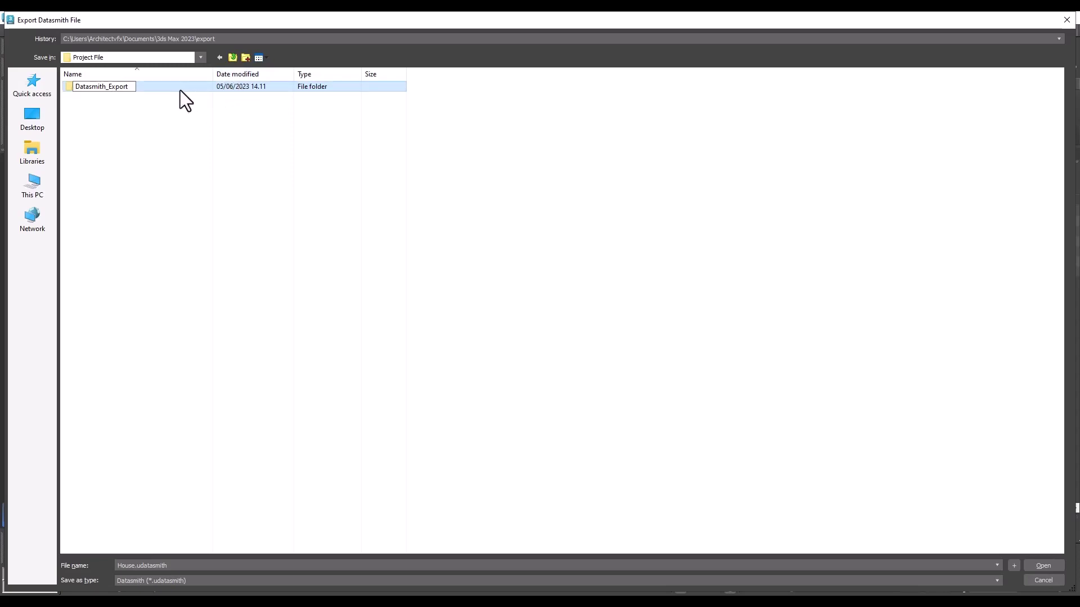
double_click(180, 90)
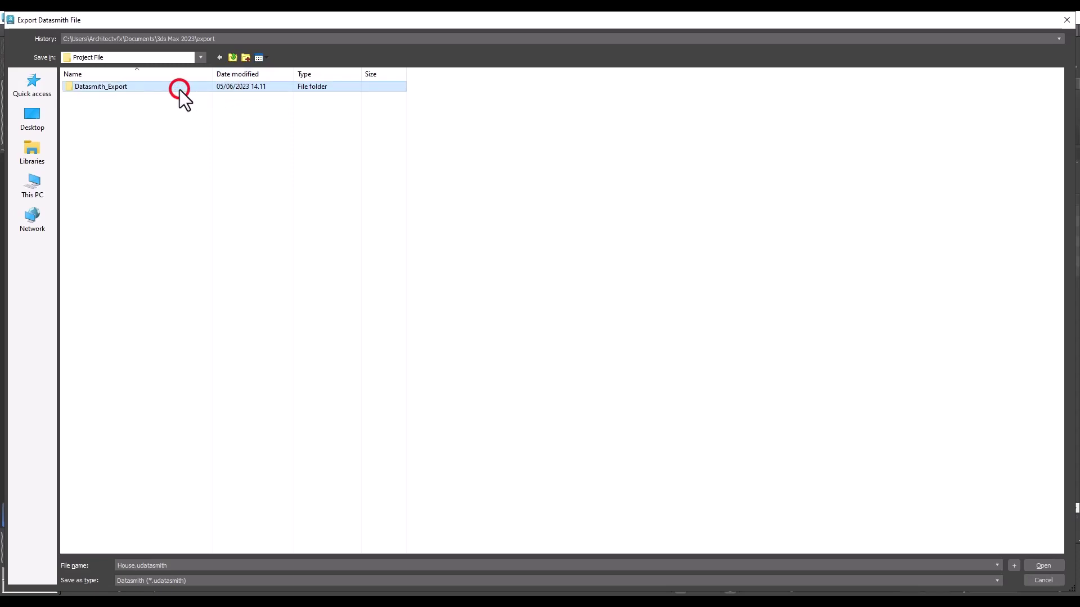
double_click(180, 566)
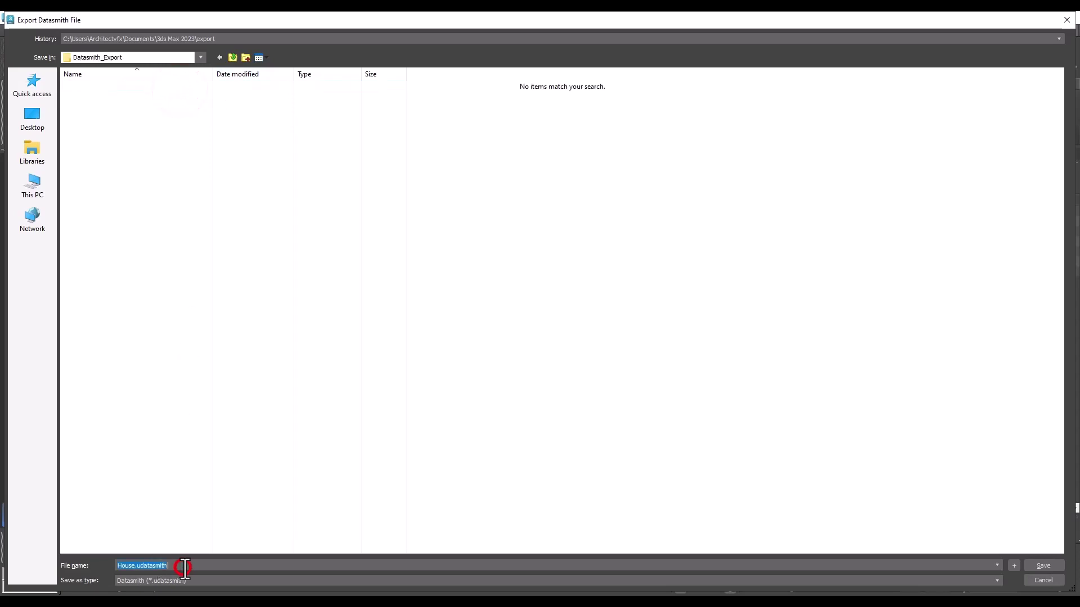
left_click(1029, 566)
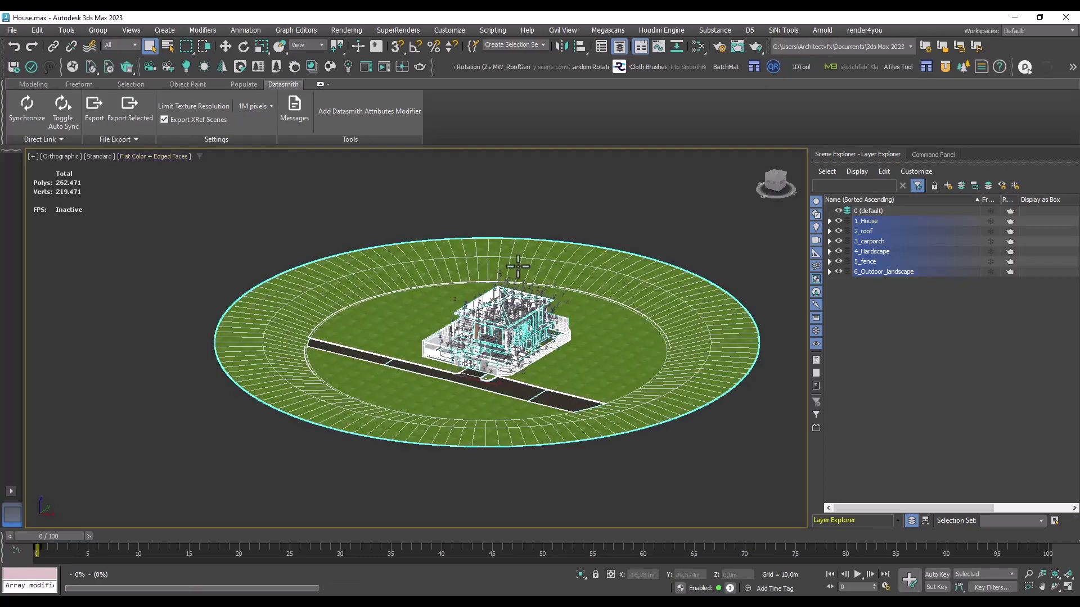
Clear the selection and start the Epic Games Launcher from the system tray.
left_click(532, 190)
middle_click_drag(532, 191, 485, 197)
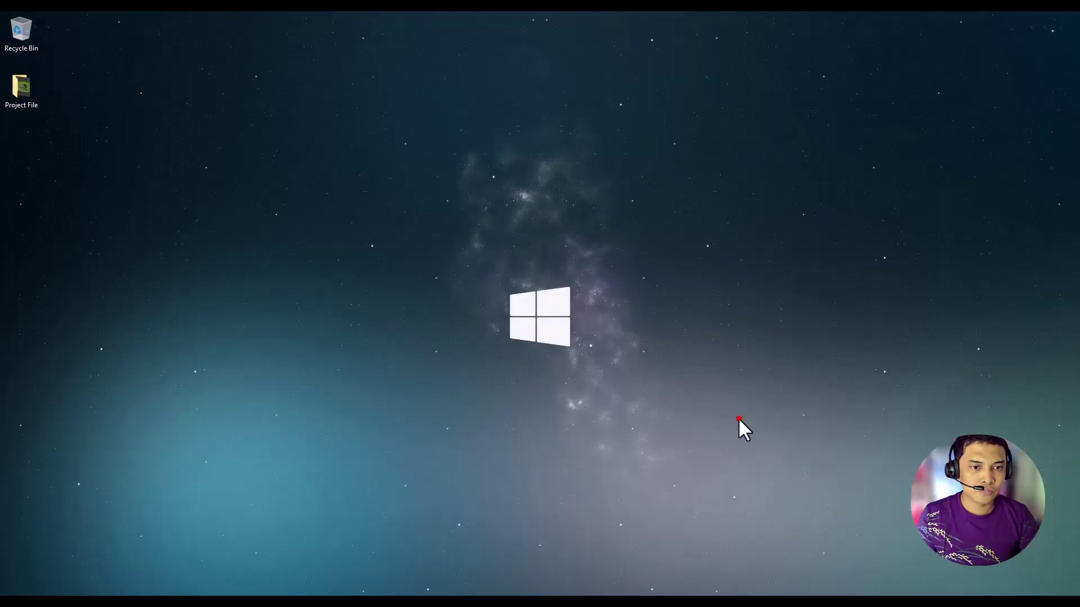
left_click(737, 417)
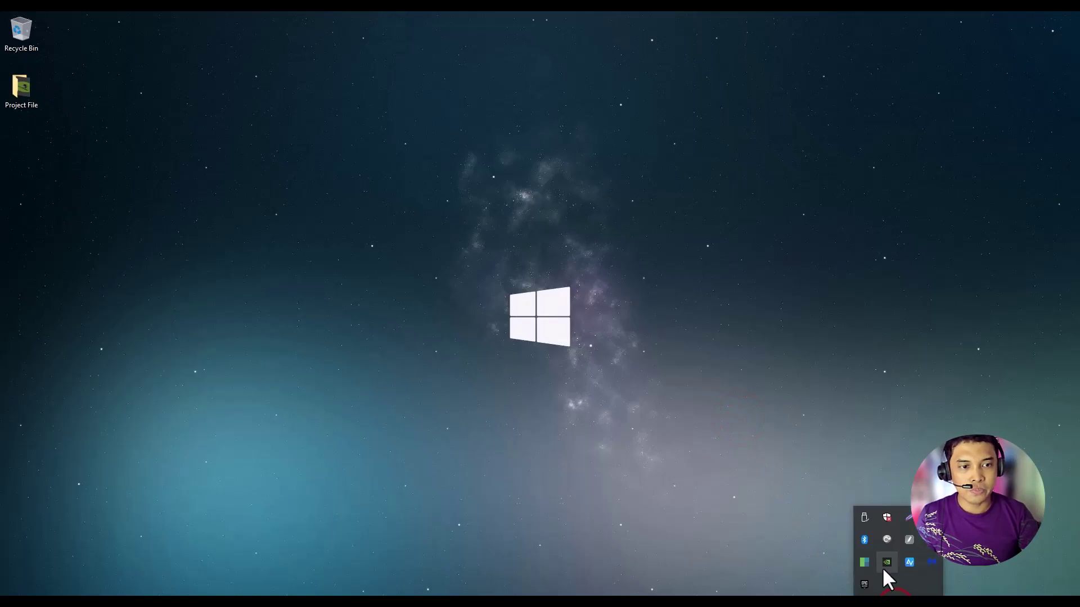
left_click(868, 578)
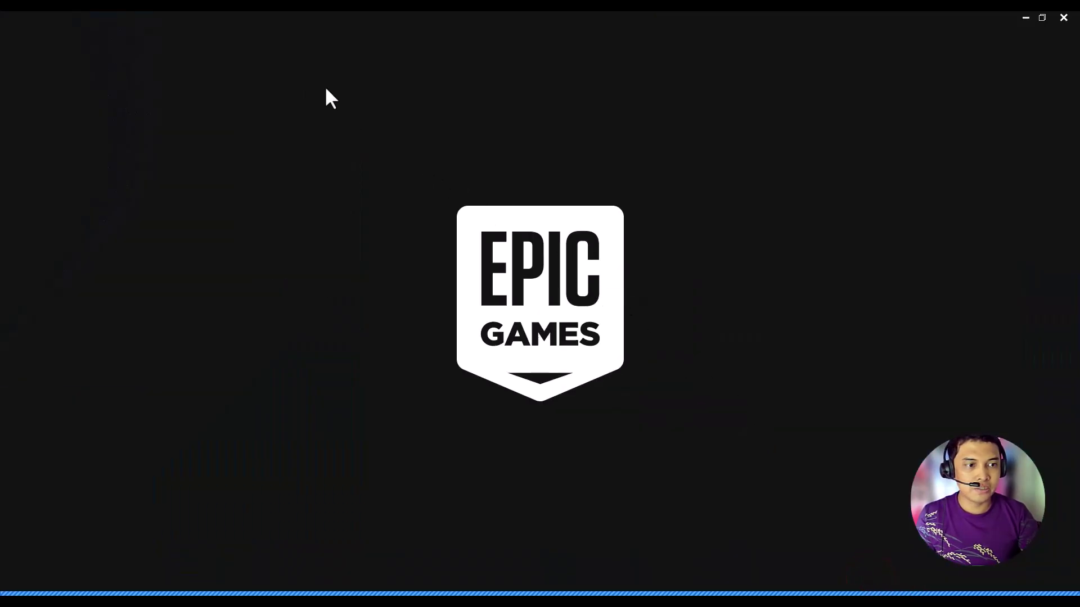
Launch Unreal Engine 5.1.0 from the launcher's Library of installed engines.
left_click(278, 75)
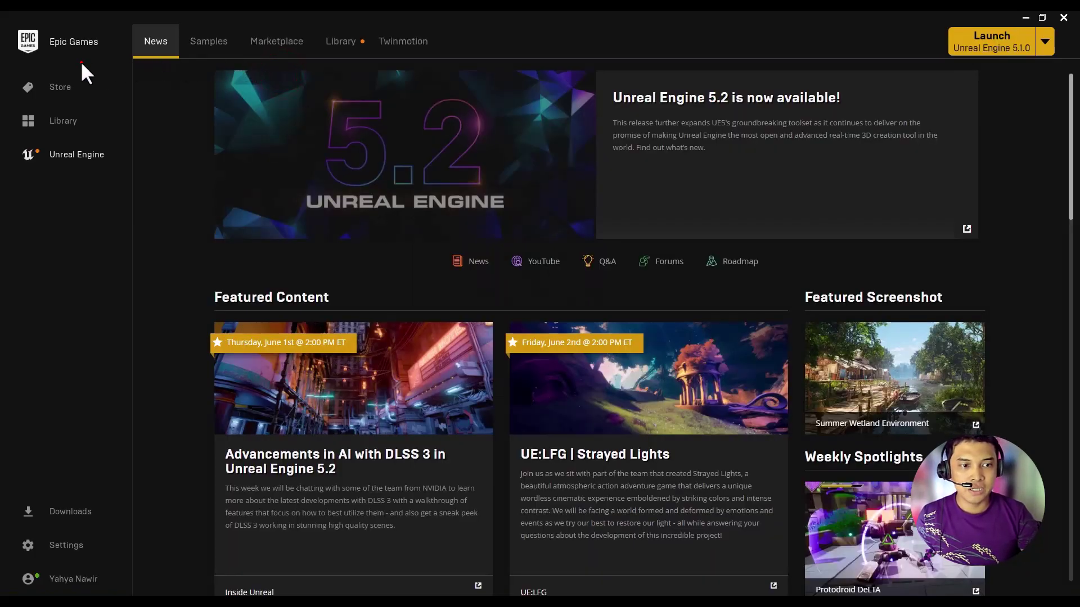
left_click(80, 60)
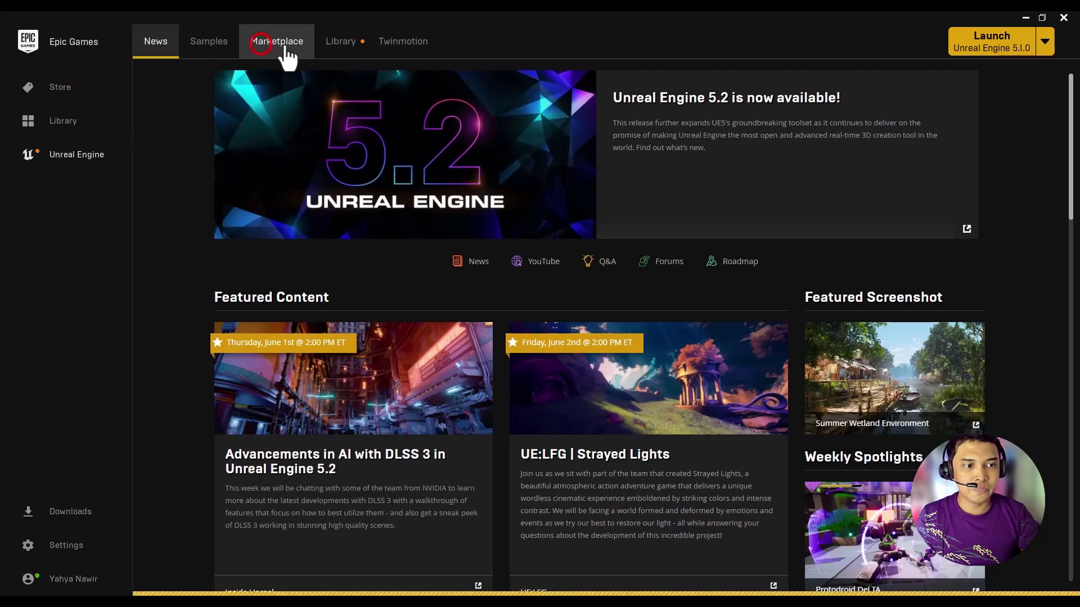
left_click(345, 43)
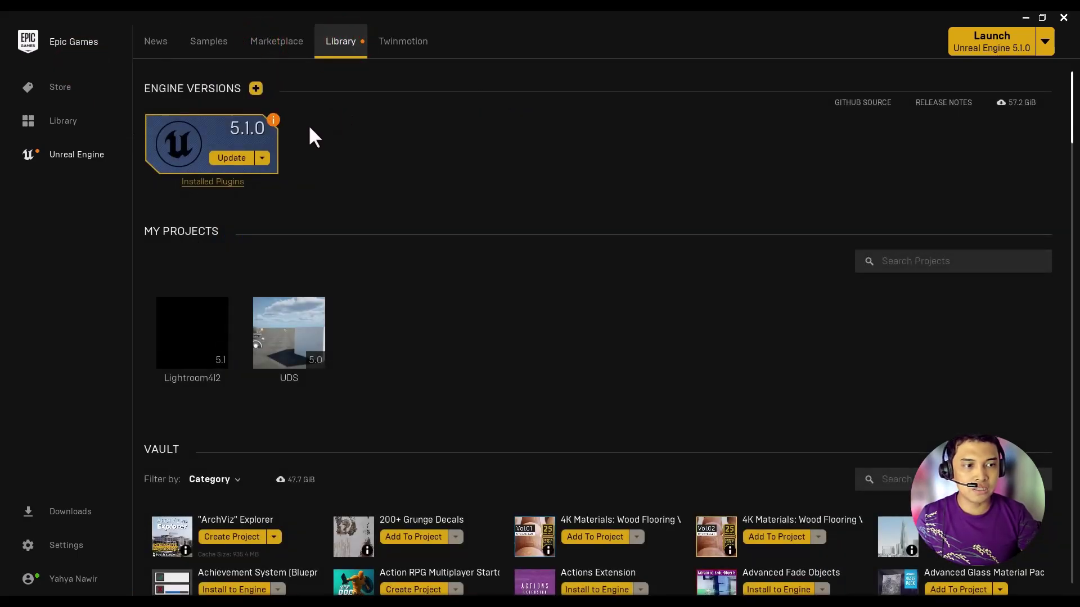
left_click(999, 50)
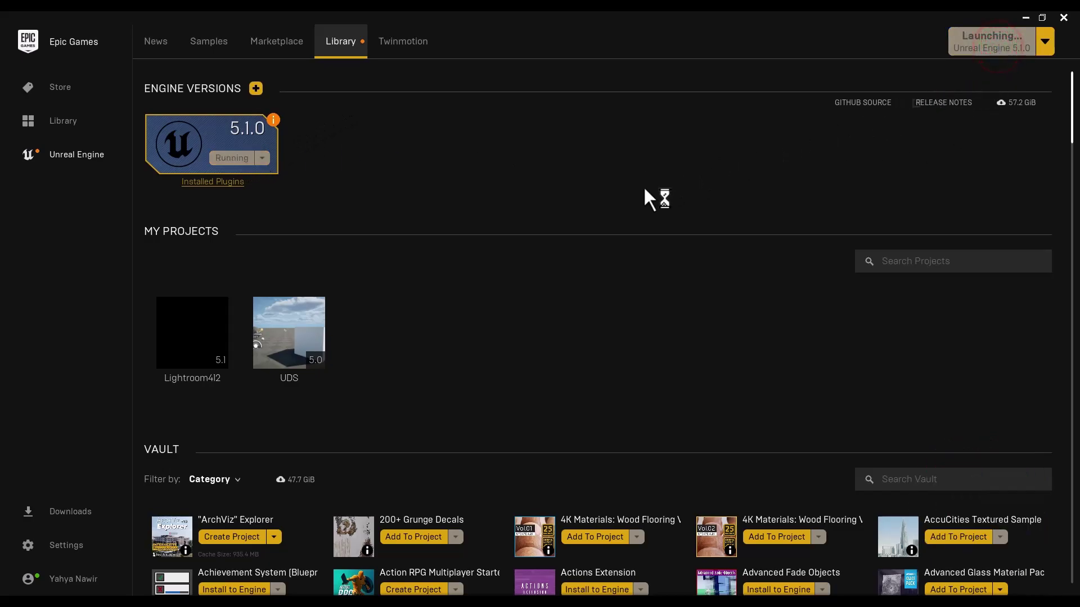
left_click(386, 252)
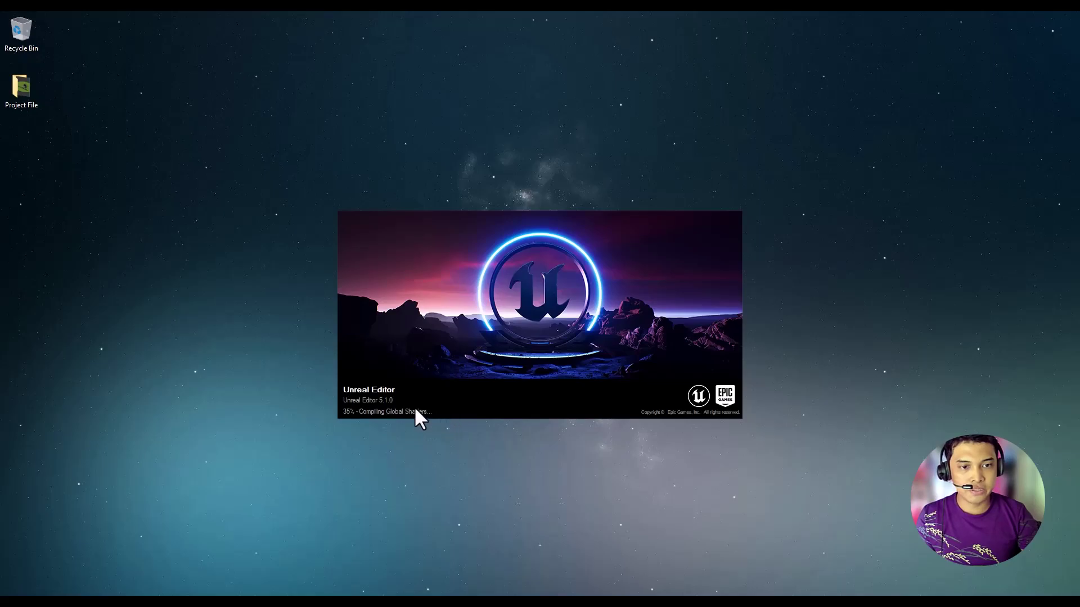
Choose the Blank template from the Architecture project category.
left_click(383, 154)
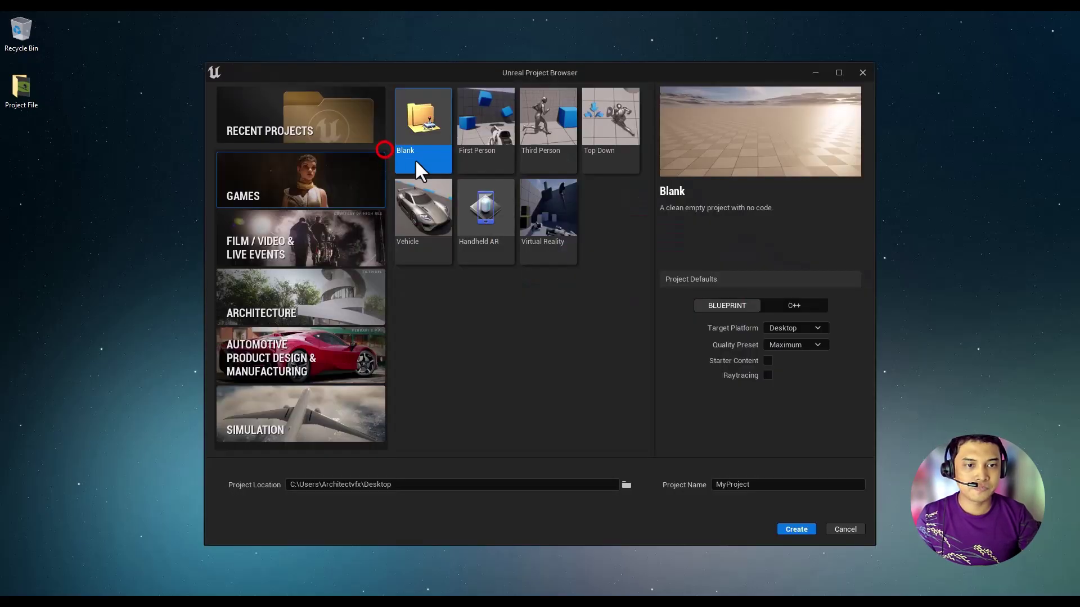
left_click(291, 298)
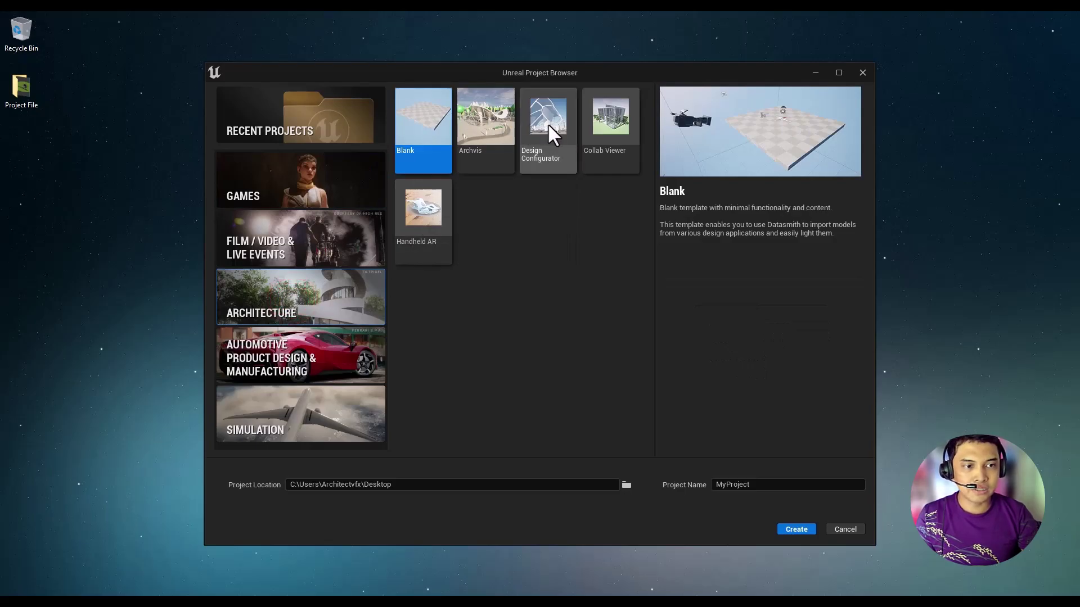
left_click(428, 199)
left_click(466, 145)
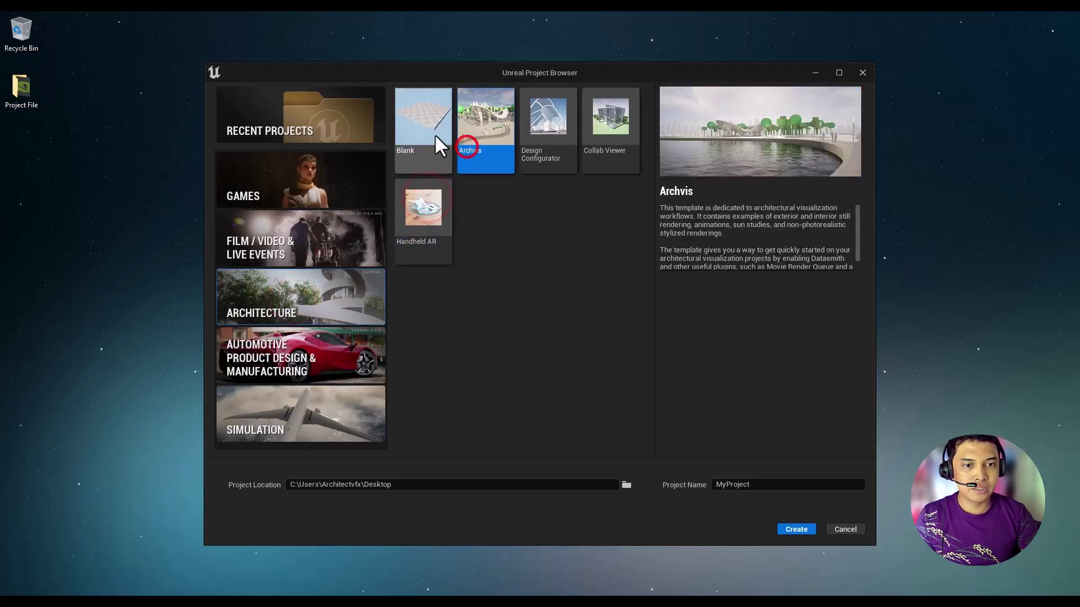
left_click(433, 132)
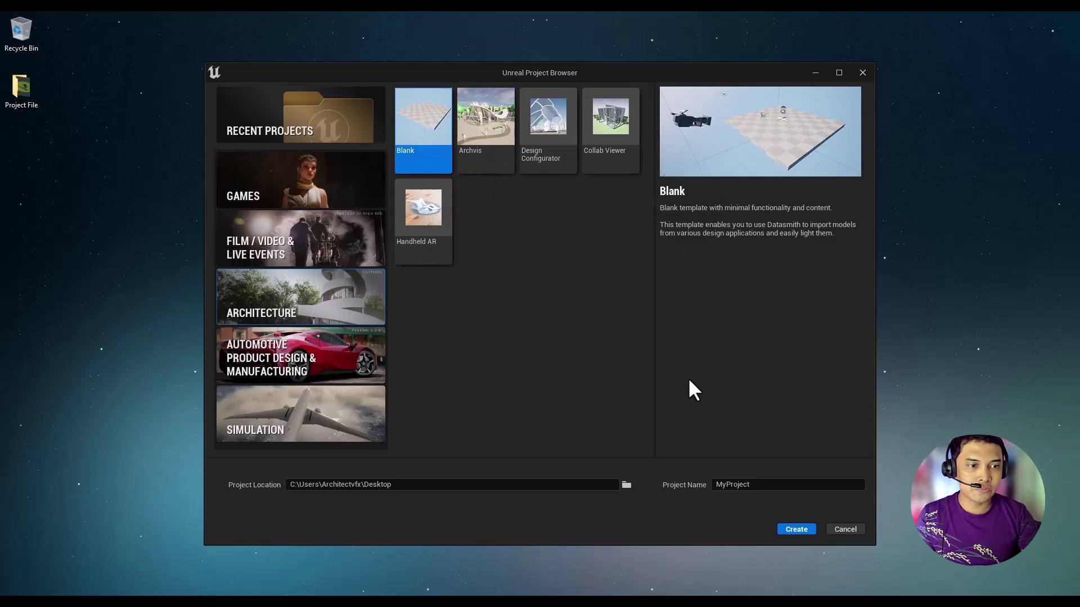
Set the project location to a new UE5 folder created inside Project File.
left_click(626, 485)
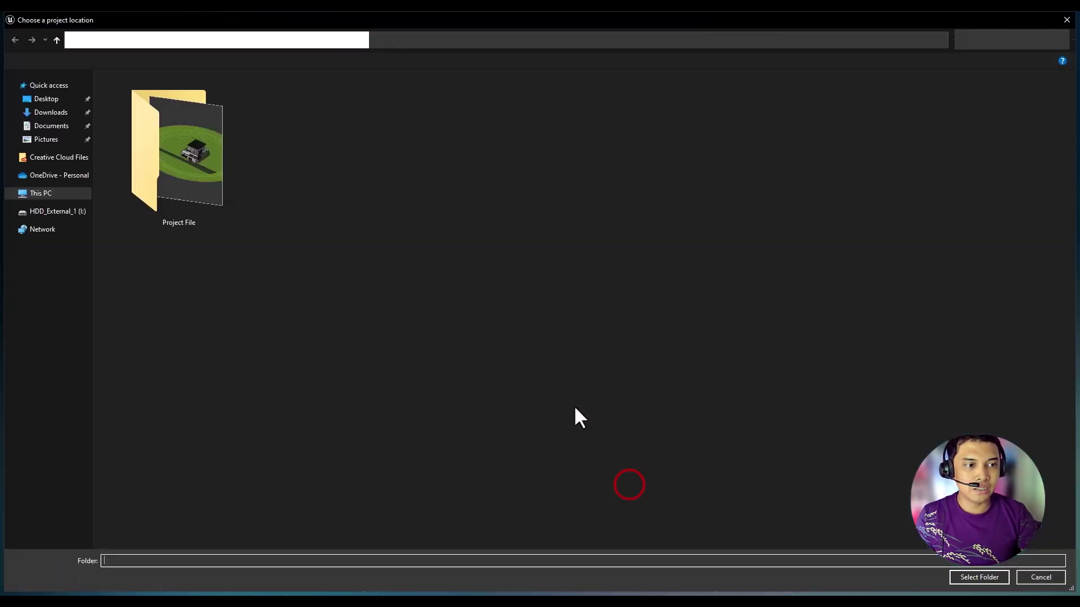
left_click(202, 183)
double_click(202, 182)
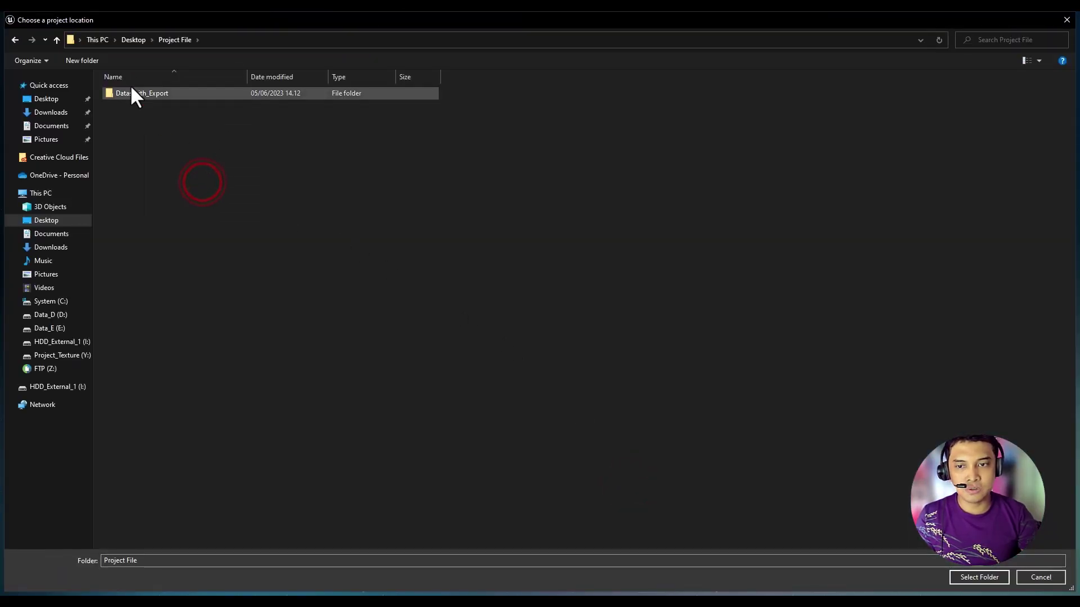
left_click(109, 29)
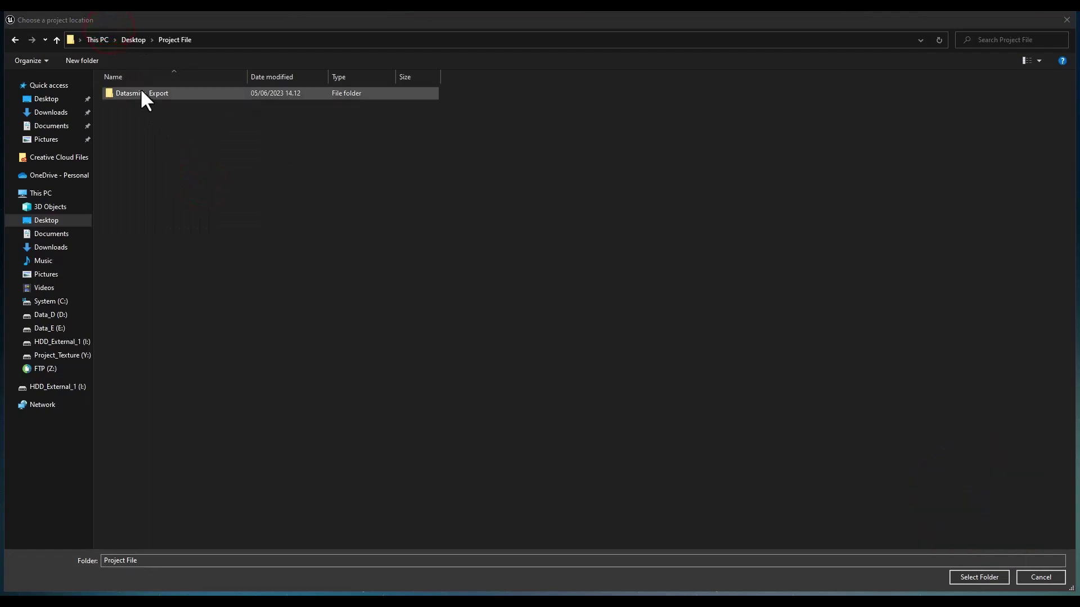
left_click(98, 63)
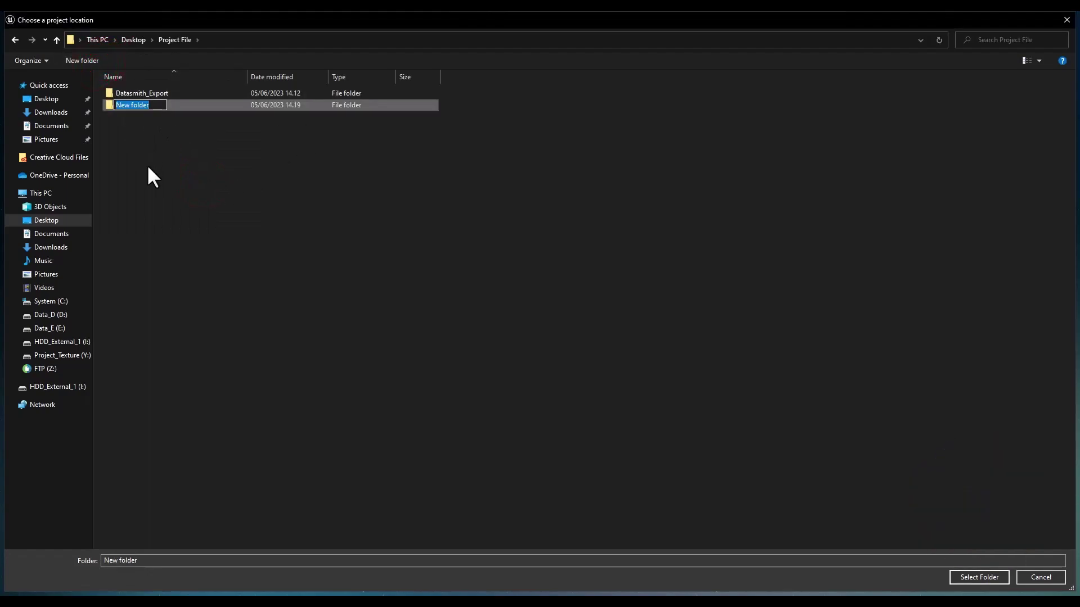
type("UE5")
key("Return")
double_click(134, 106)
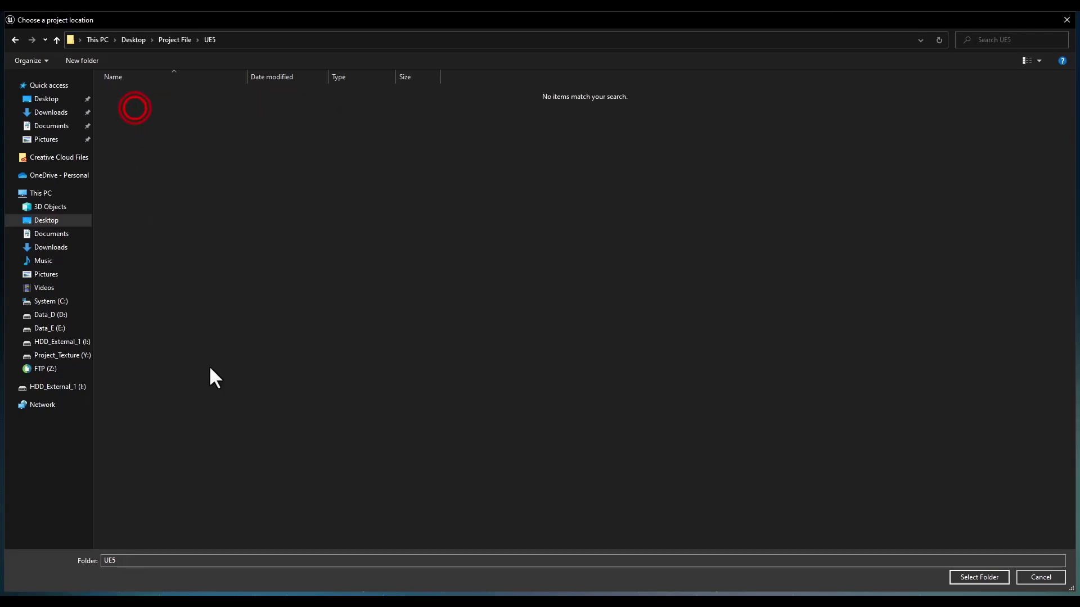
Confirm the UE5 location and create MyProject, opening it in the editor.
left_click(979, 577)
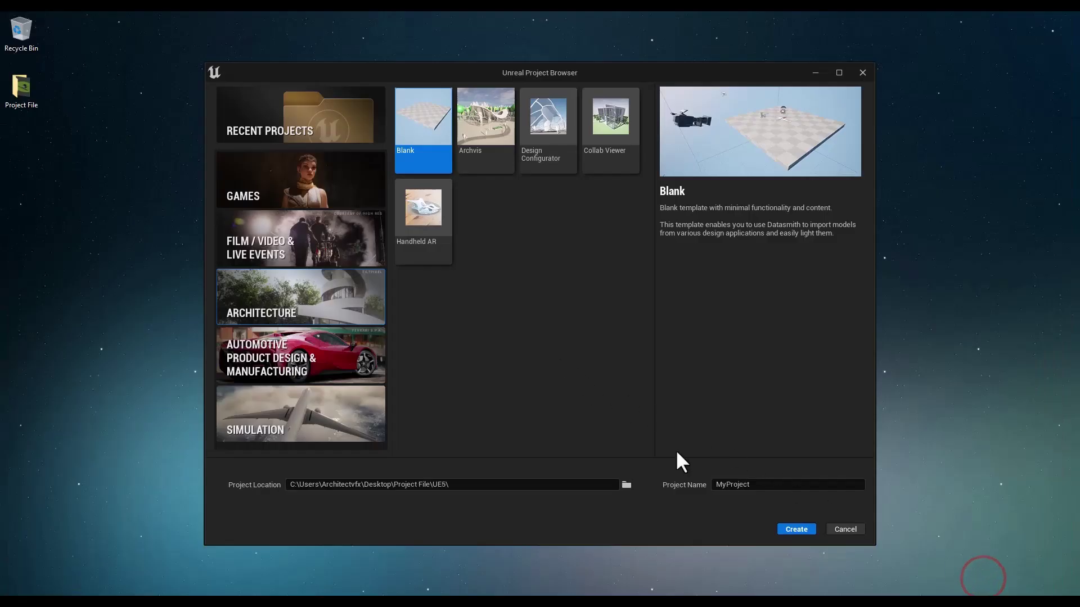
left_click(752, 485)
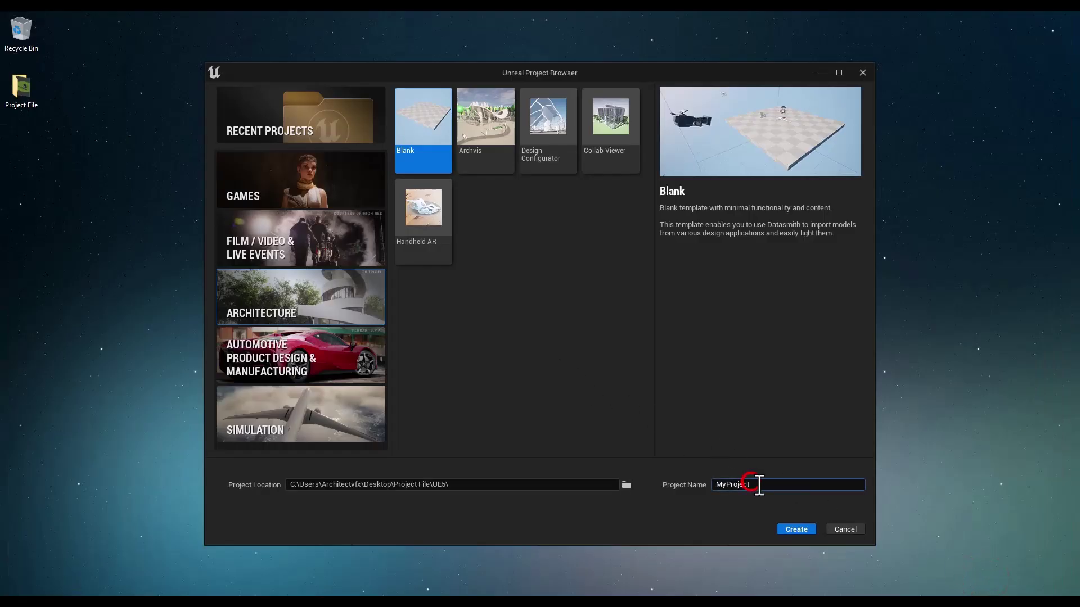
left_click(788, 527)
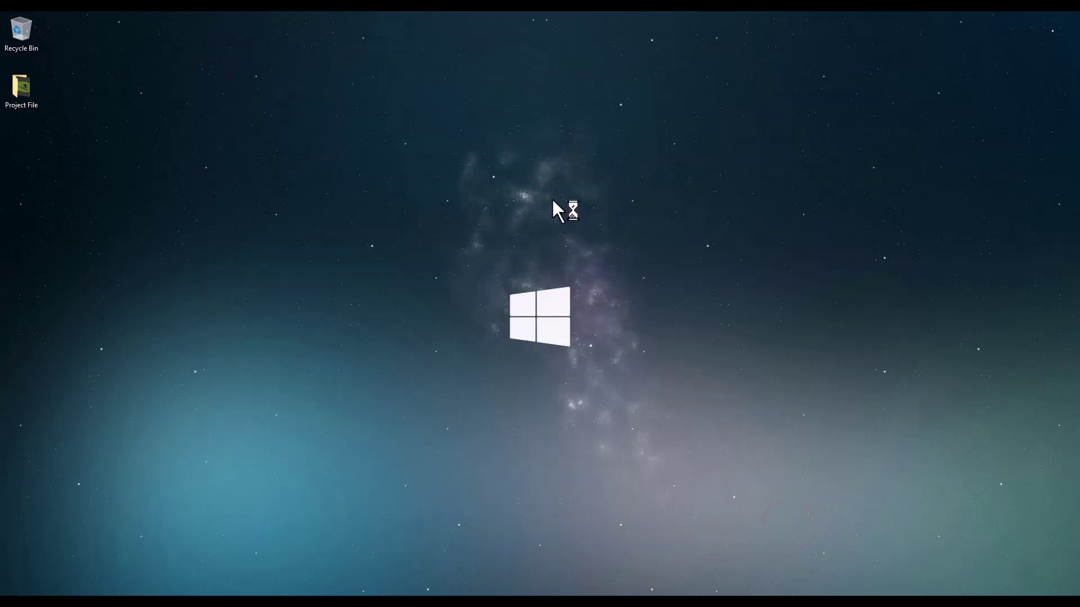
left_click(529, 146)
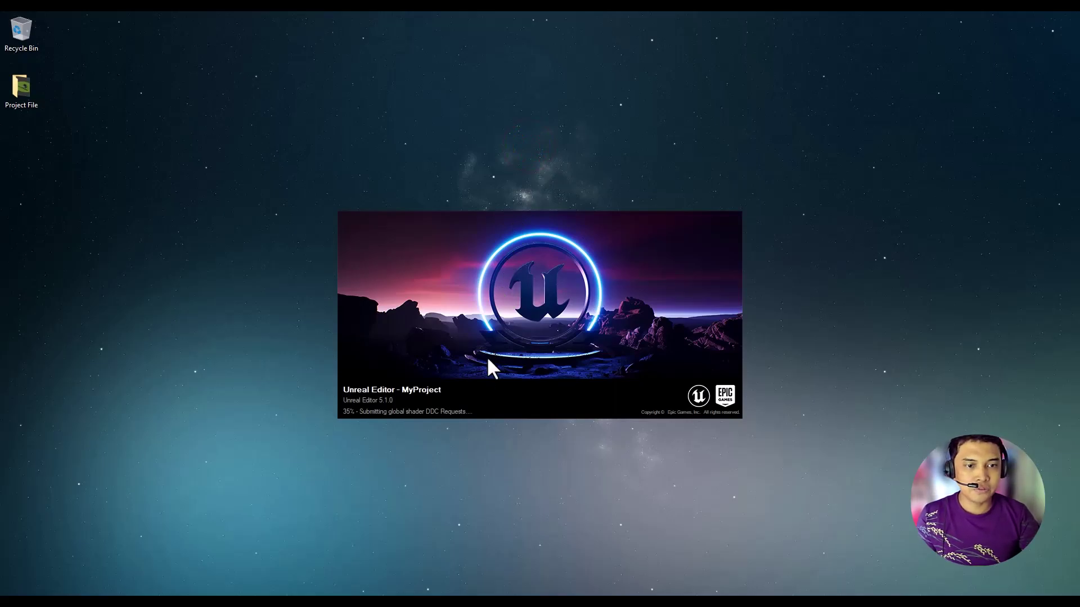
left_click(524, 146)
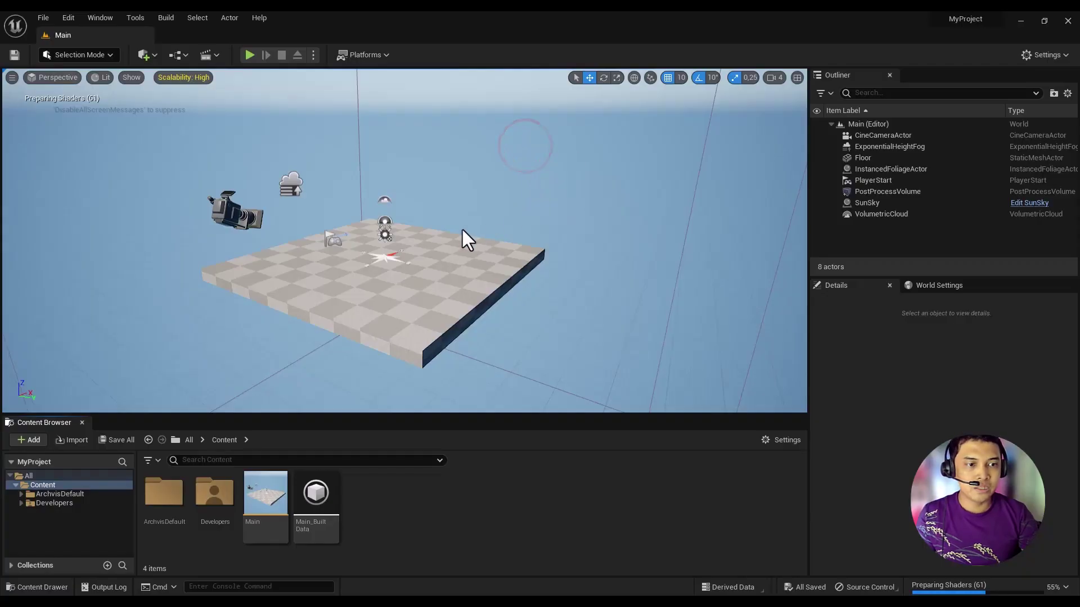
Fly the viewport around the Main level's checkered floor with WASD.
left_click(321, 132)
right_click_drag(349, 290, 326, 289)
key("s")
key("w")
key("d")
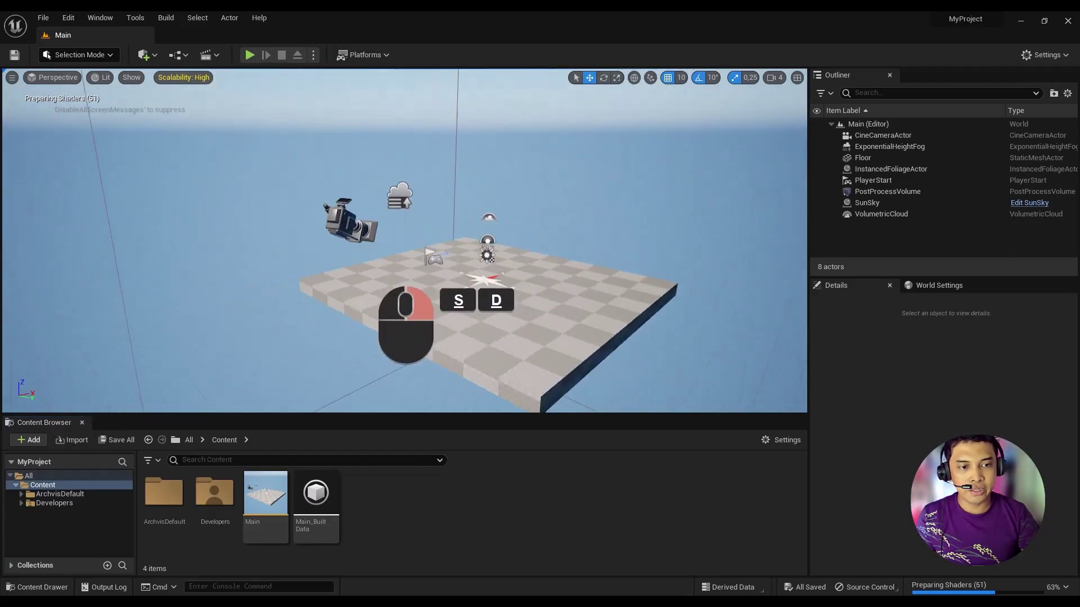
key("a")
key("w")
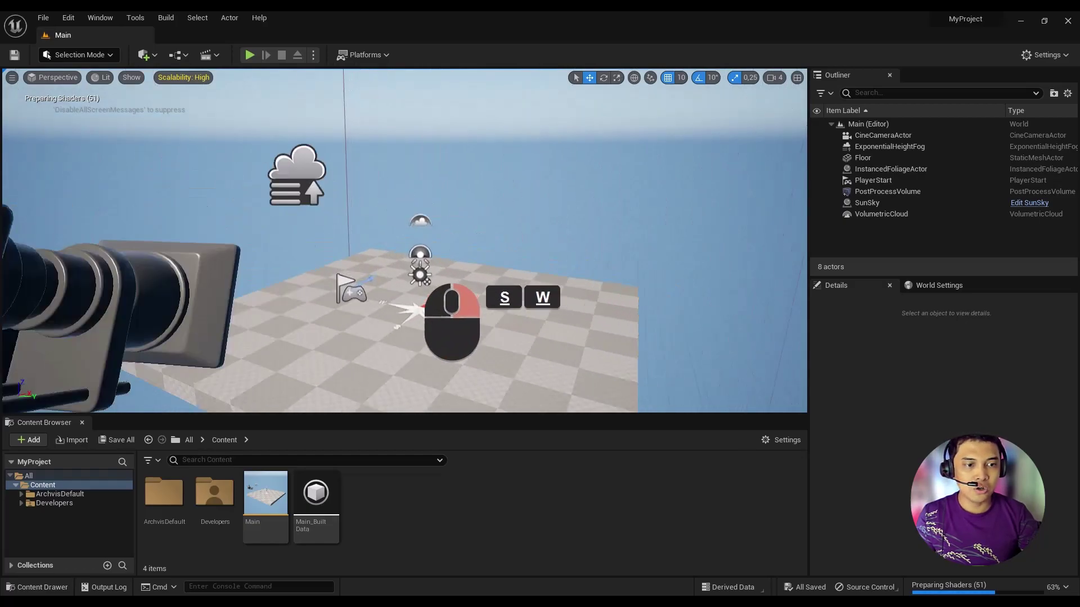
key("a")
key("w")
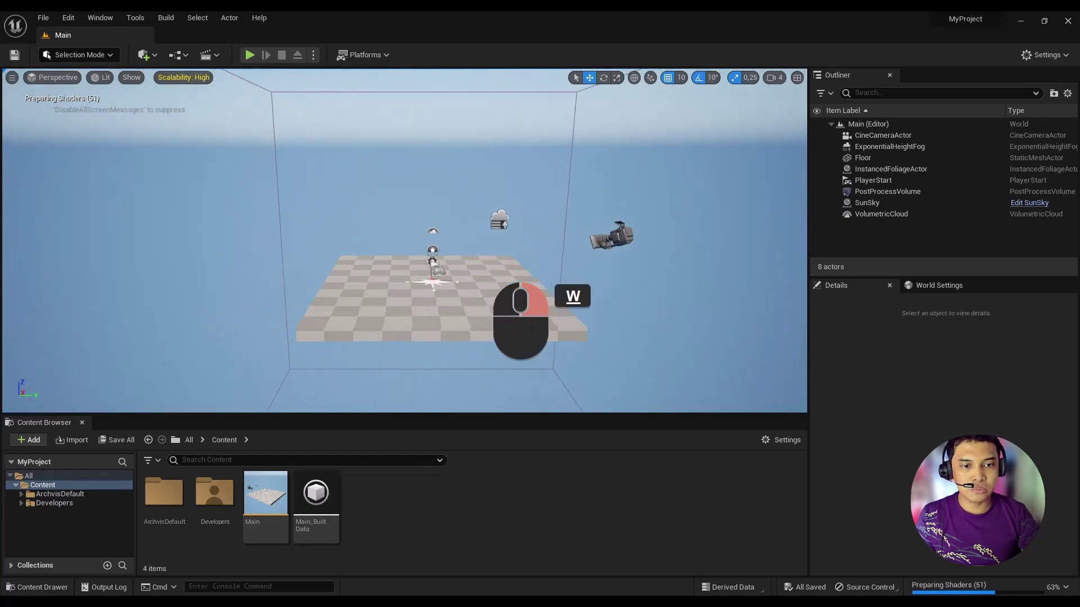
right_click_drag(405, 291, 404, 291)
Browse the Content folder's ArchvisDefault, Main and Main_BuiltData items, then deselect.
left_click(259, 377)
left_click(307, 514)
left_click(273, 509)
left_click(162, 495)
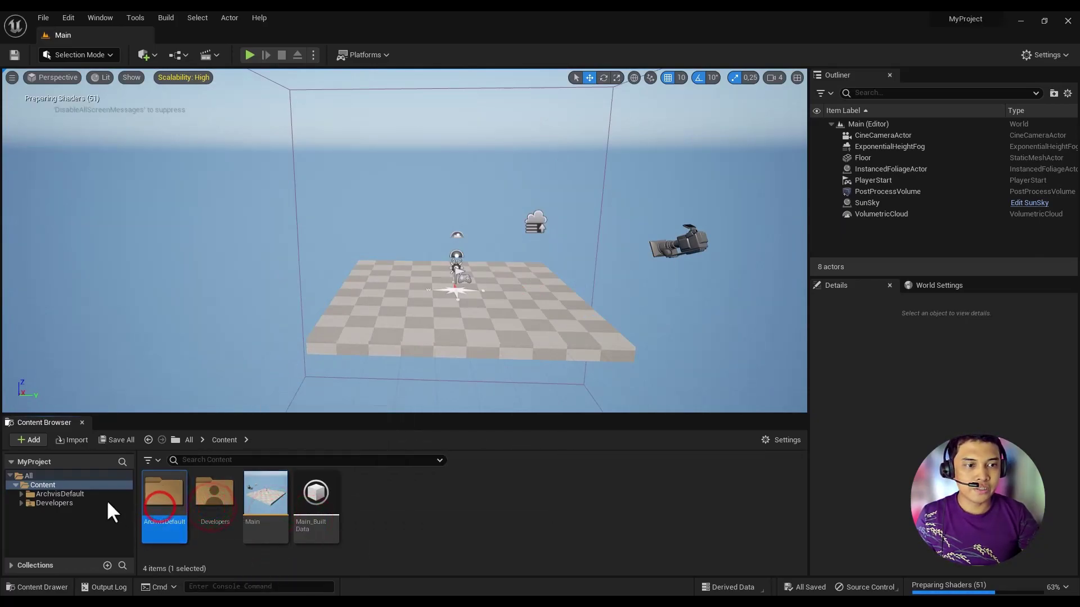
left_click(50, 485)
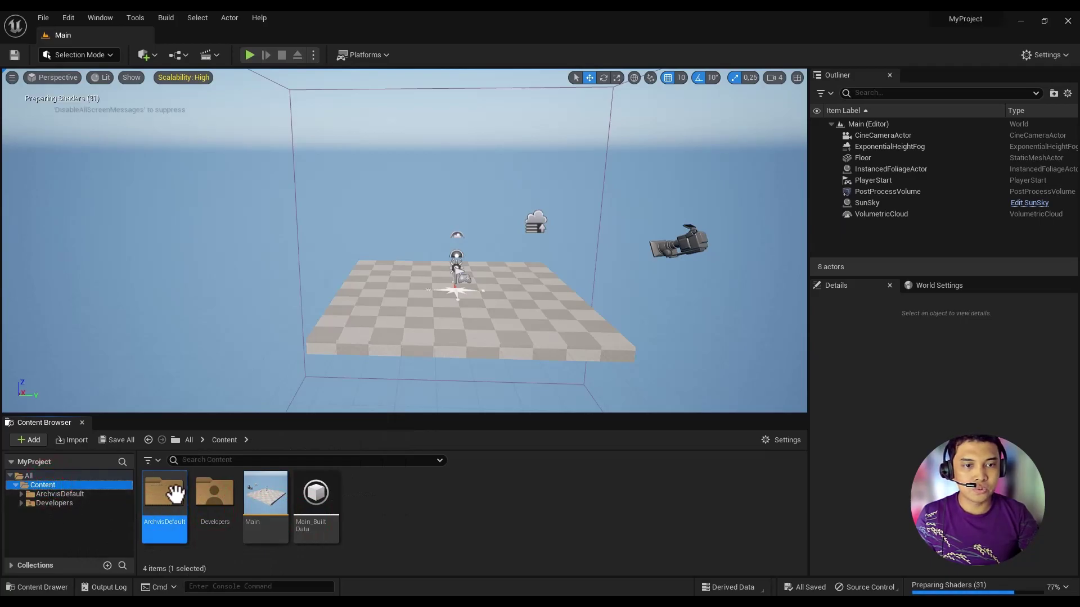
left_click(275, 495)
left_click(311, 495)
left_click(394, 509)
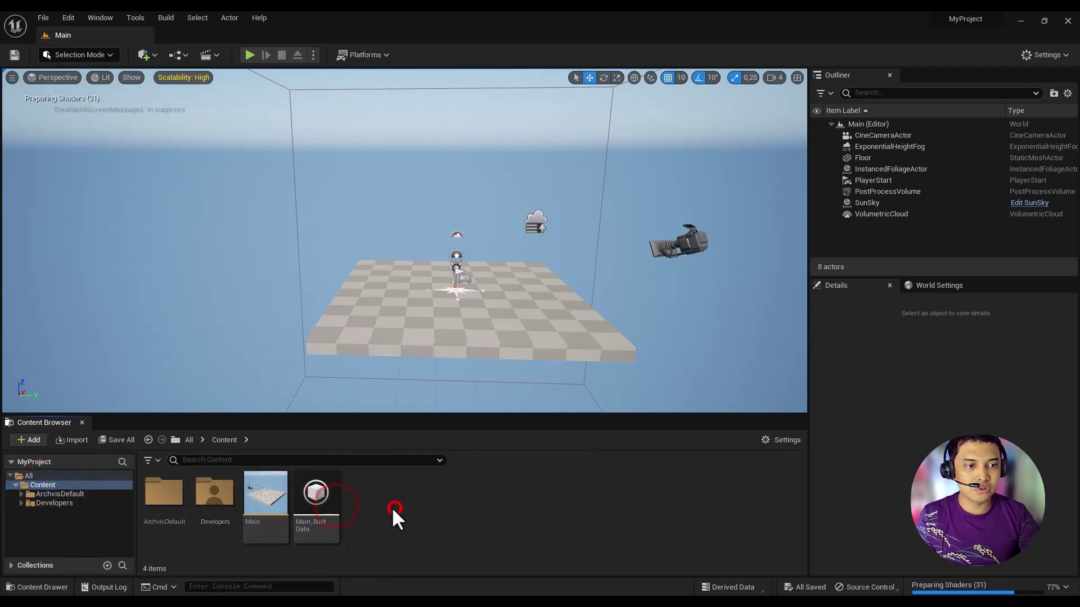
left_click(413, 510)
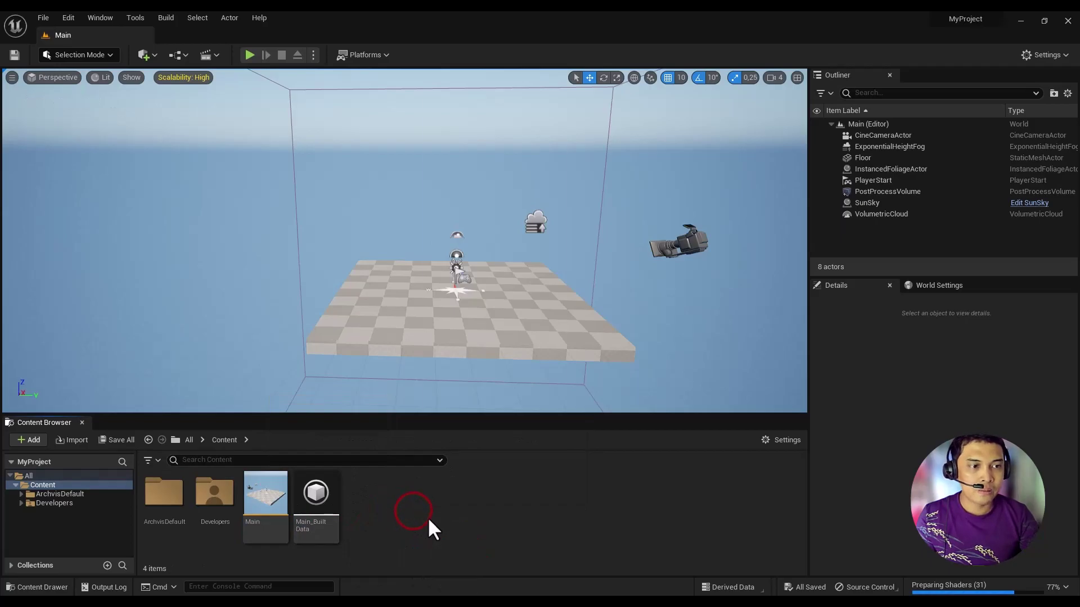
Create a new level named house in Content and open it.
right_click(428, 520)
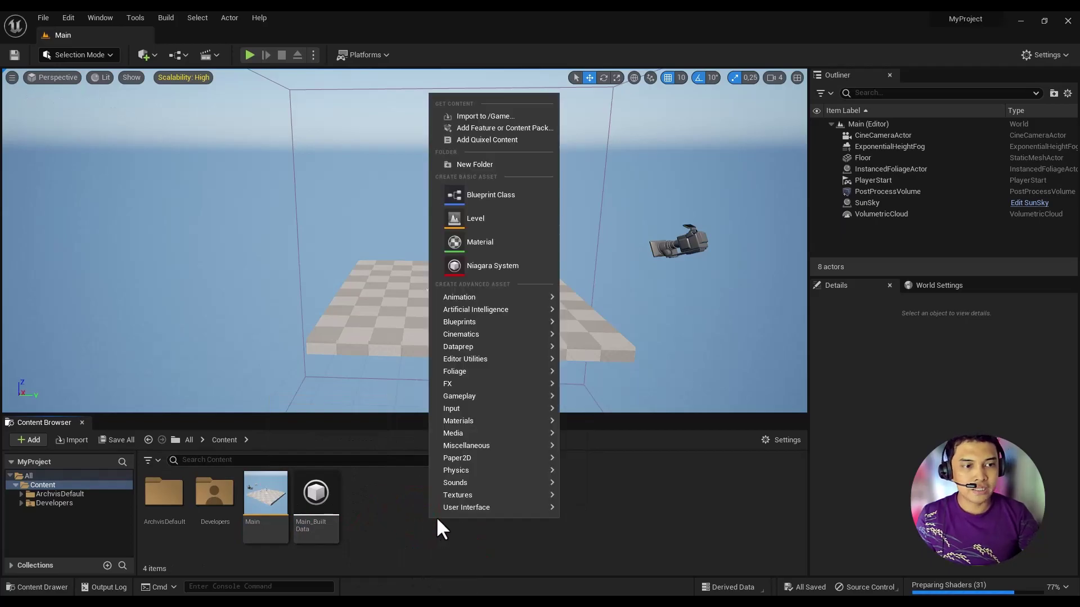
left_click(484, 217)
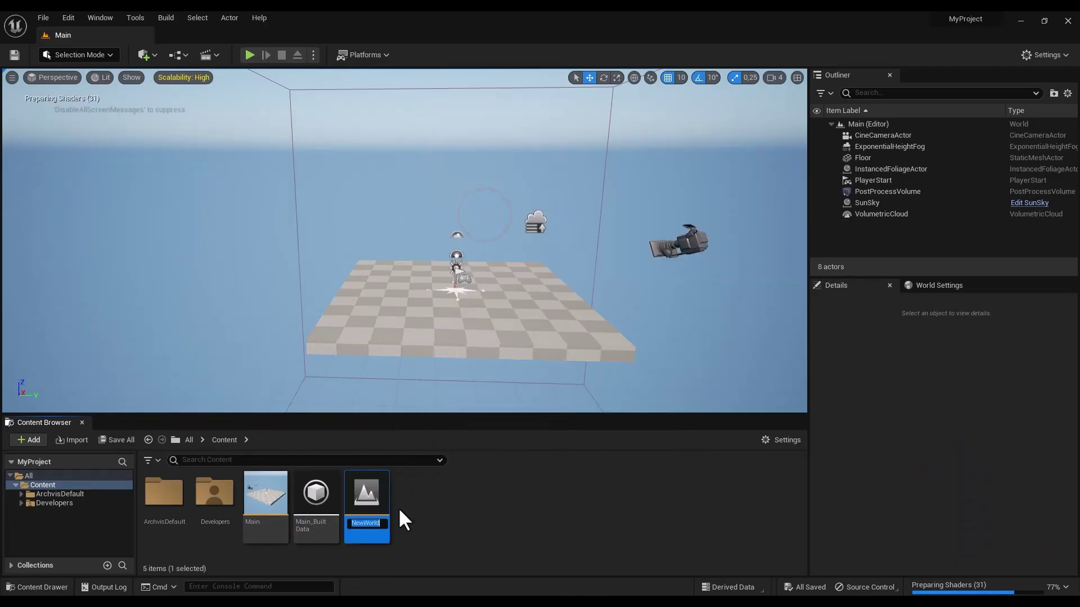
type("house")
key("Return")
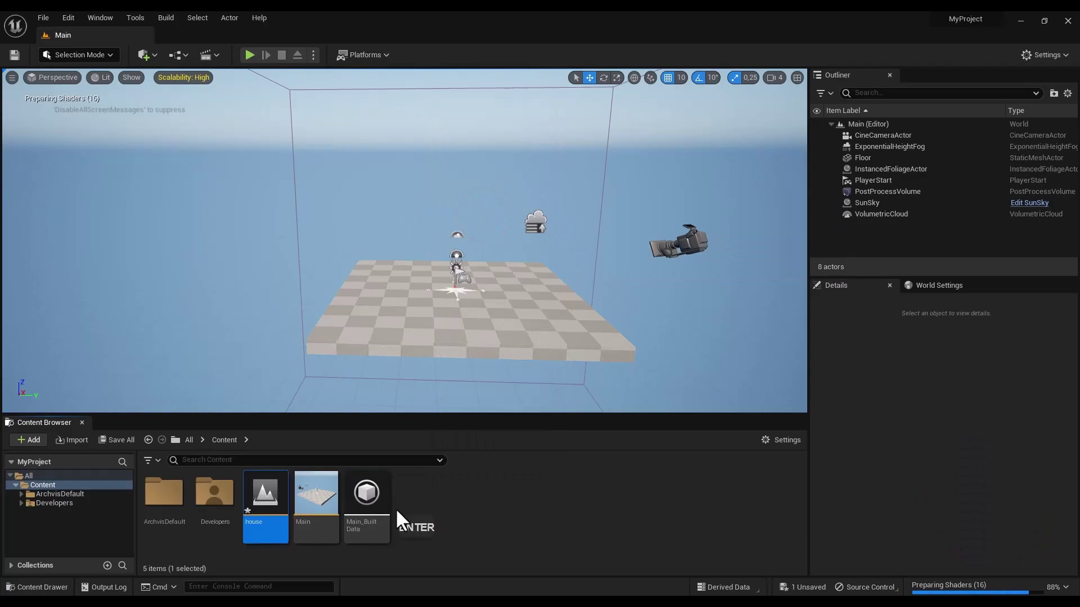
double_click(263, 498)
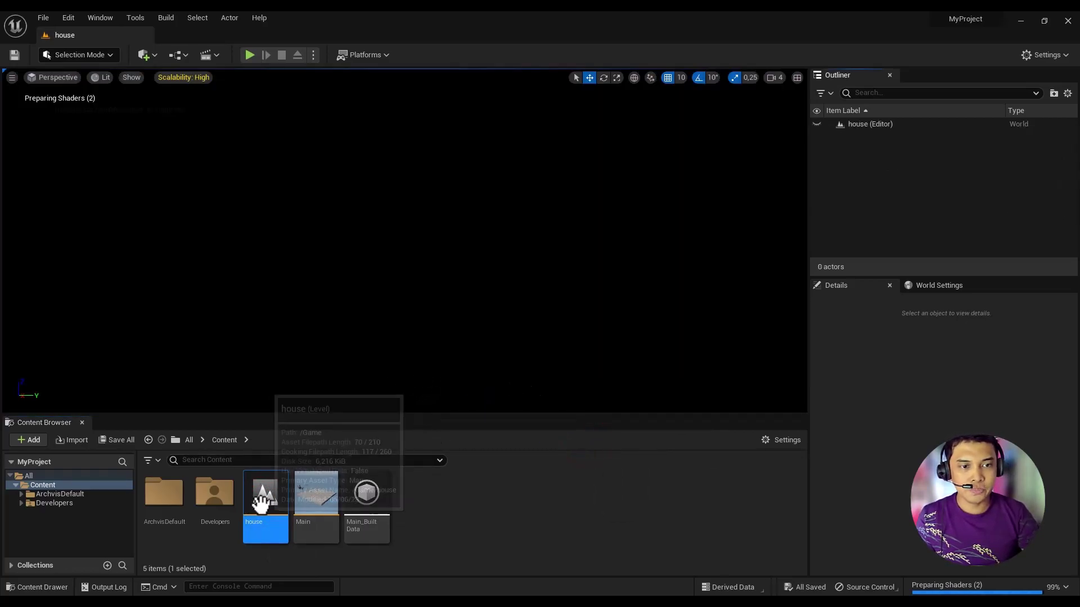
Save the house level and all unsaved assets.
left_click(306, 509)
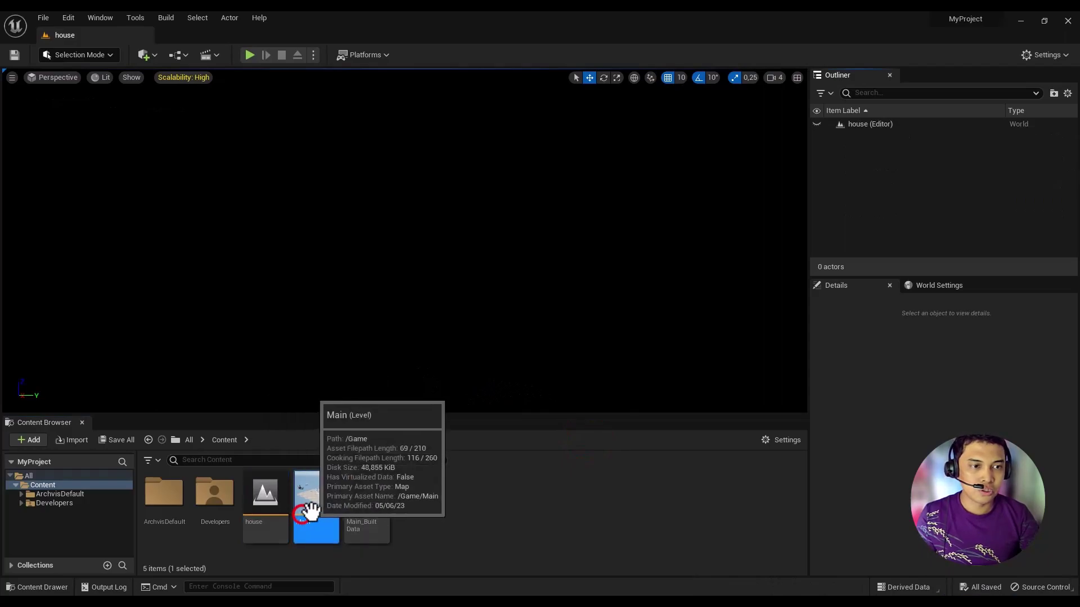
left_click(272, 507)
left_click(472, 509)
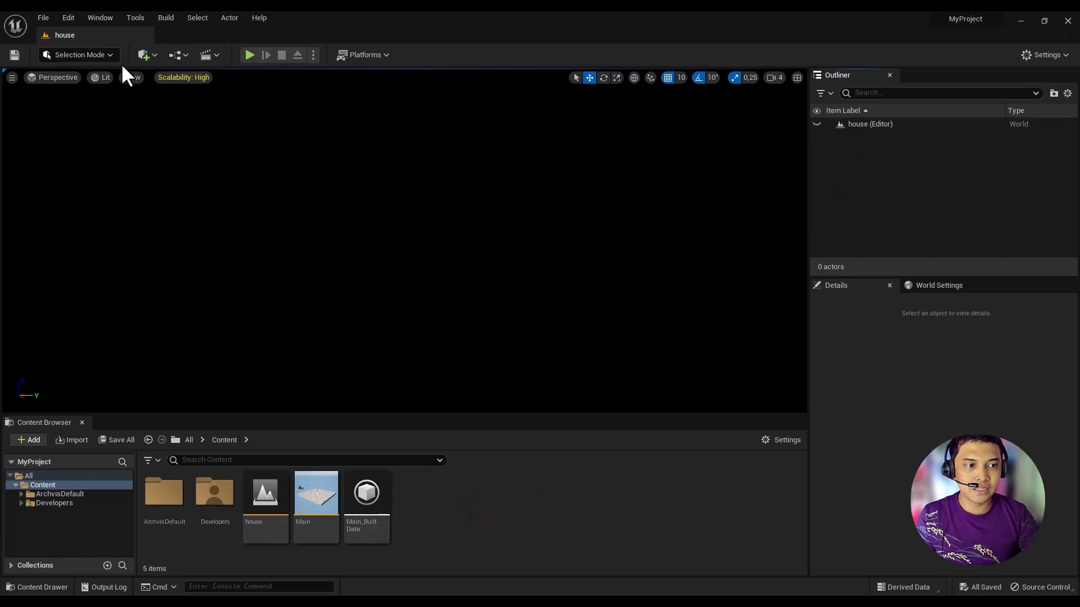
left_click(14, 54)
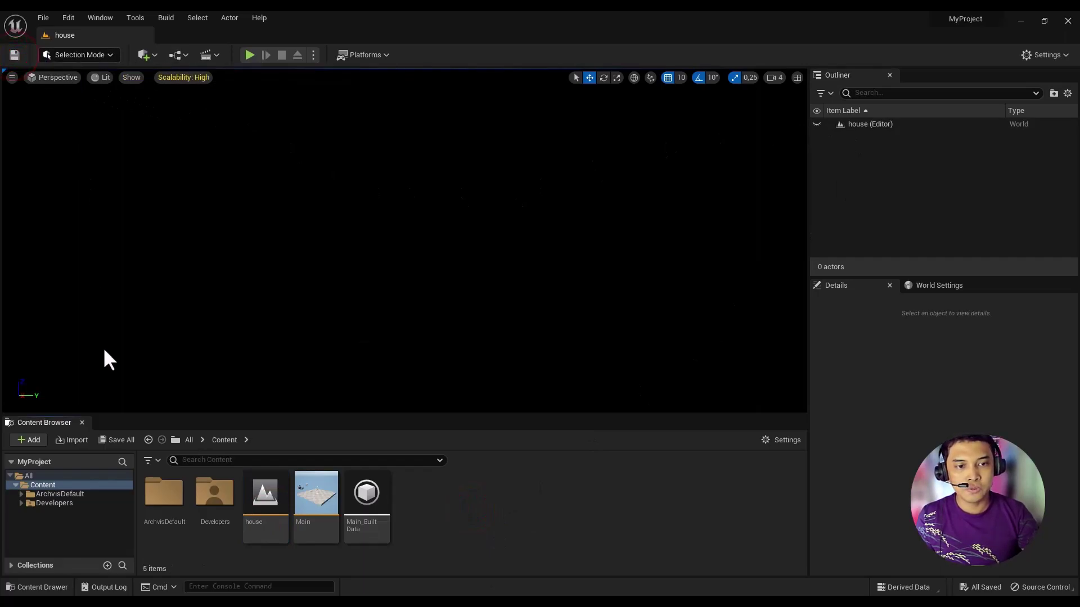
left_click(119, 439)
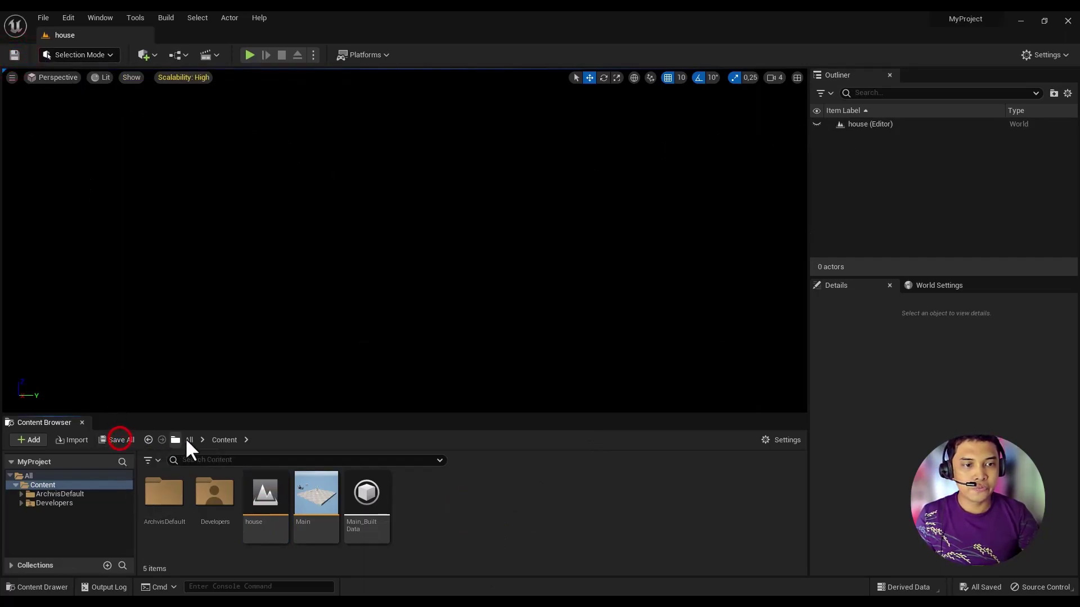
left_click(500, 525)
left_click(256, 373)
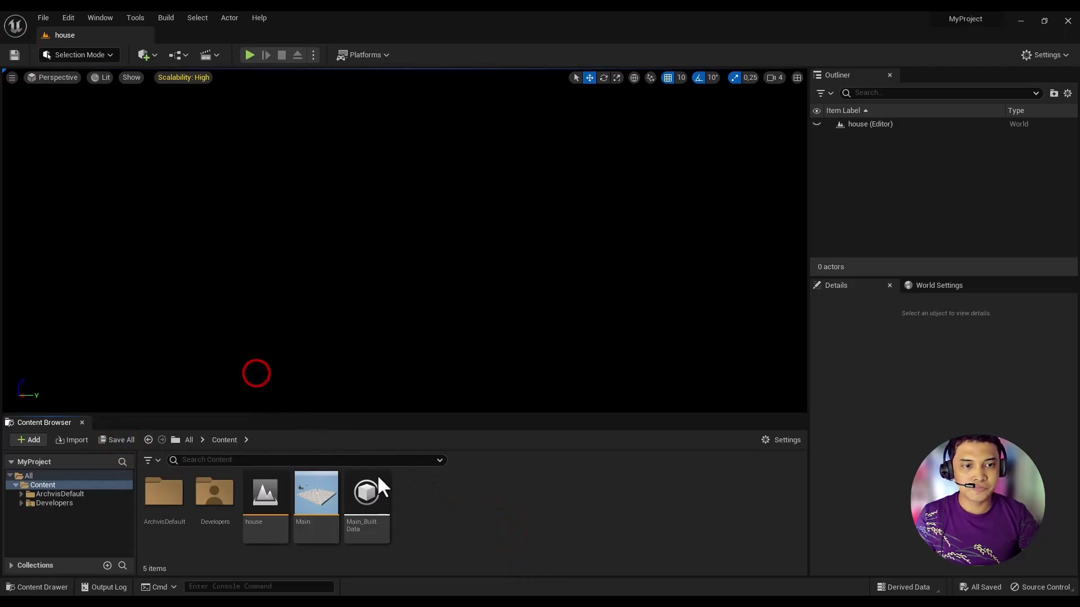
Add a new folder named Import to Content and open it.
right_click(481, 525)
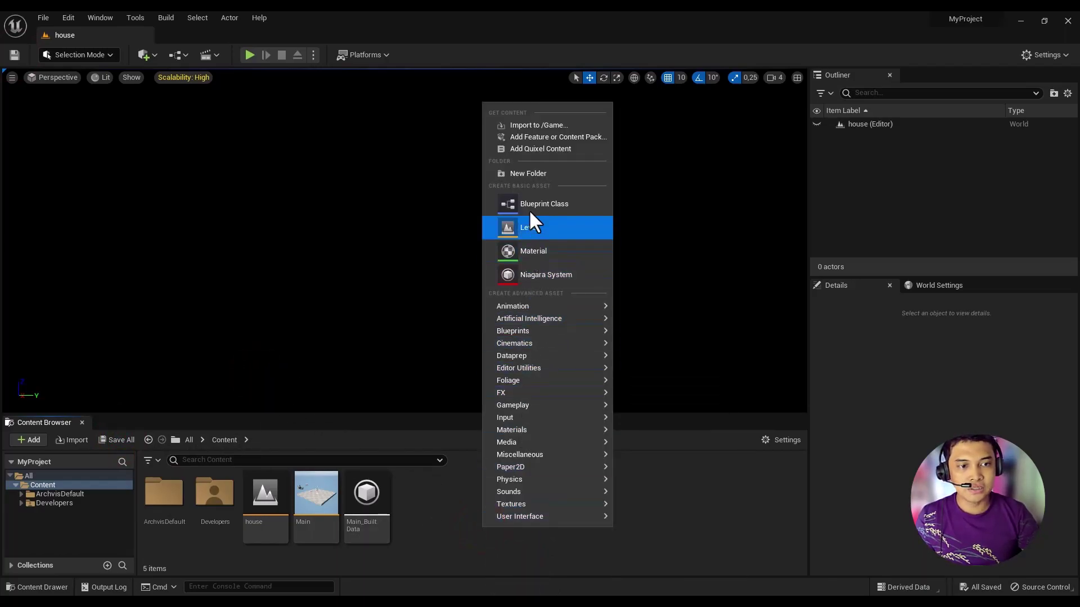
left_click(544, 173)
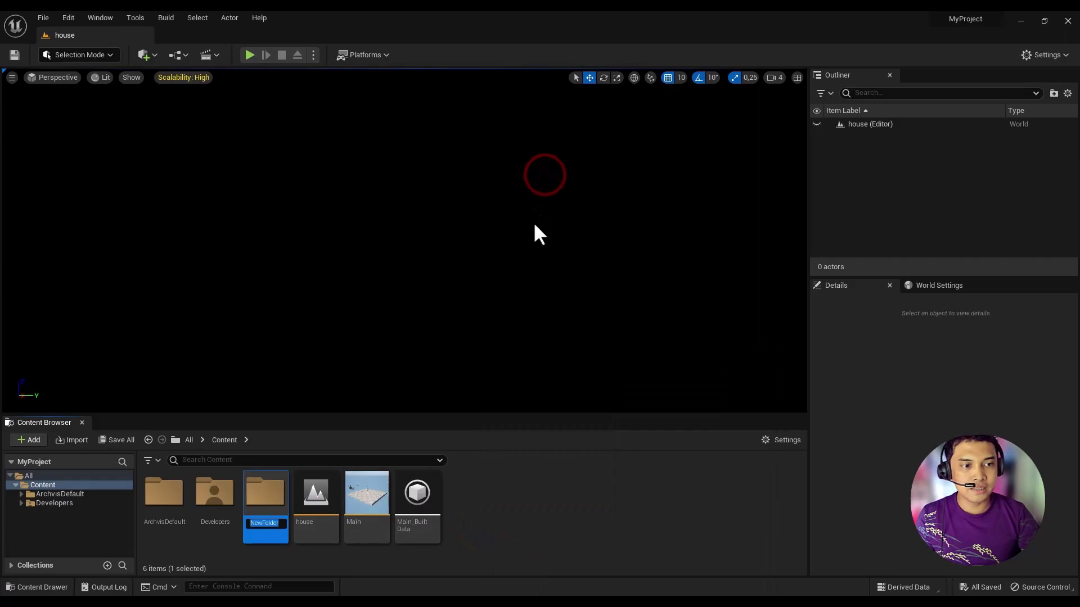
type("Import")
key("Return")
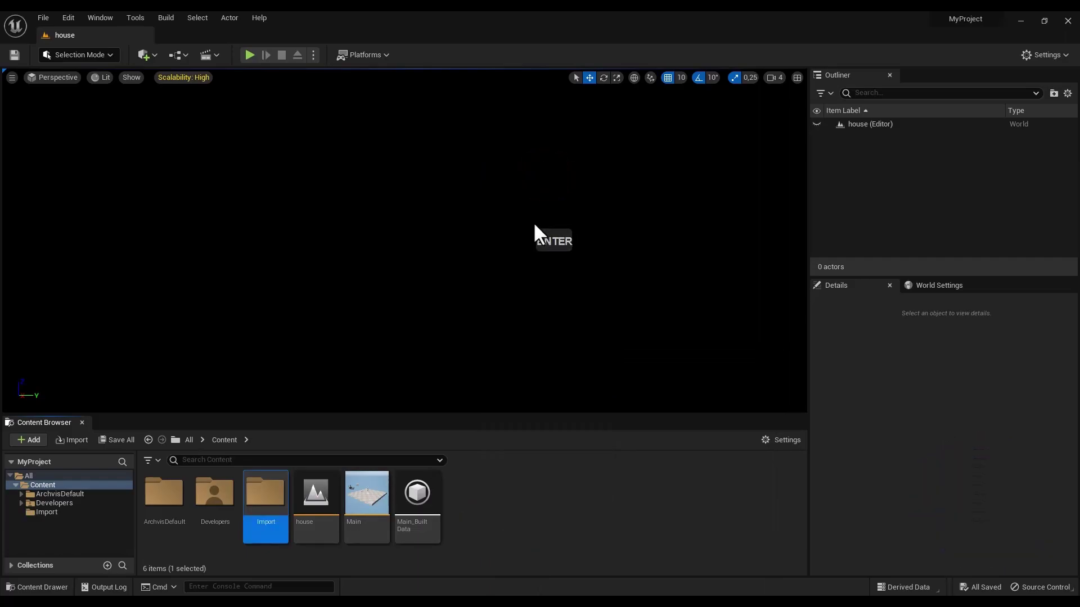
double_click(275, 491)
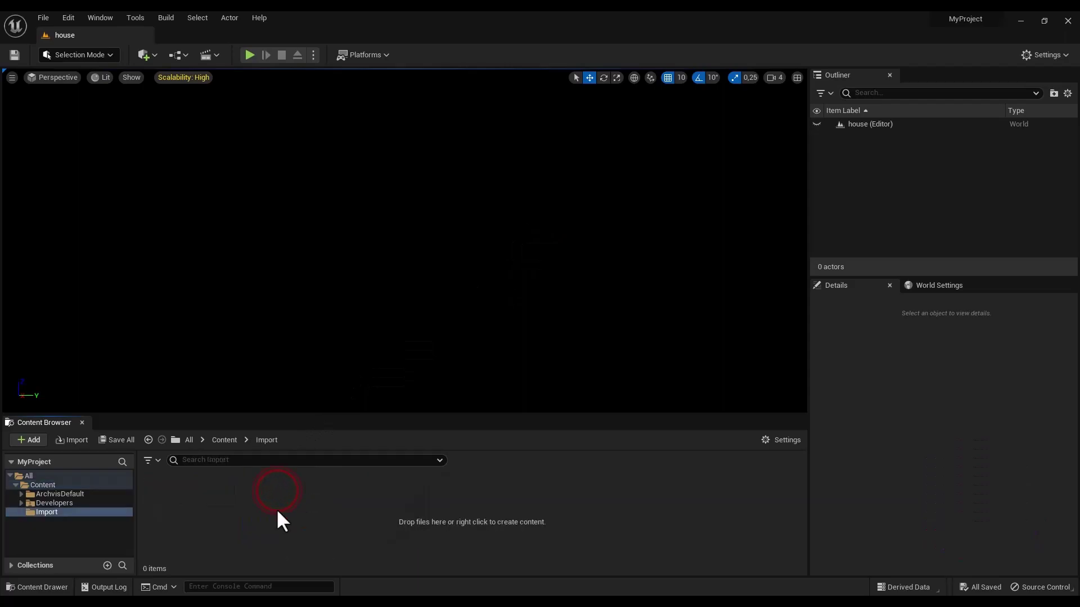
Search Edit > Plugins for 'datasmith', enable Datasmith Importer, and close the Plugins tab.
left_click(277, 511)
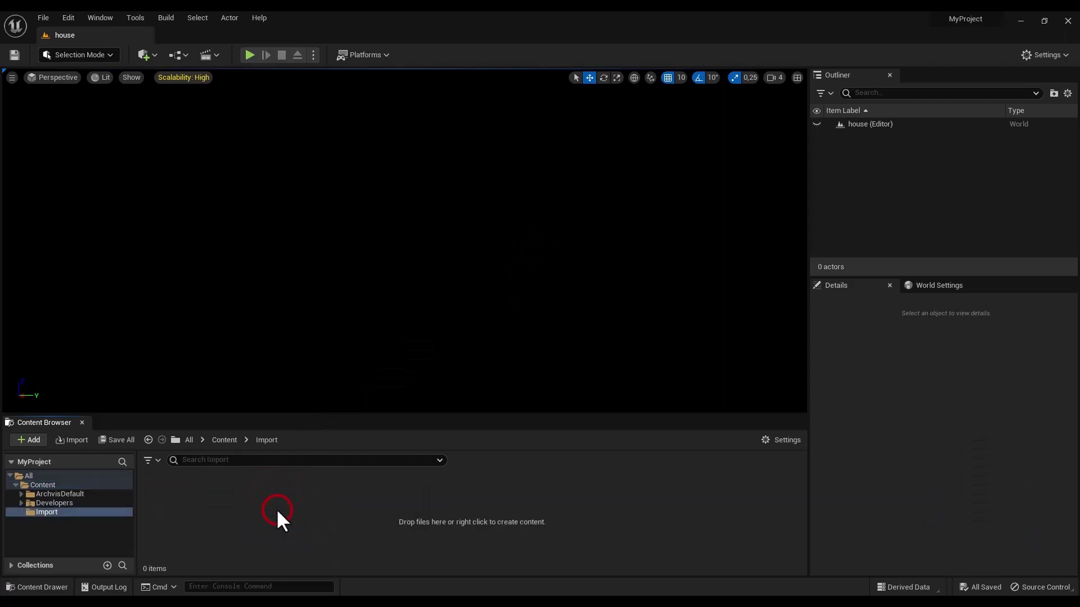
left_click(247, 378)
left_click(155, 55)
mouse_move(209, 148)
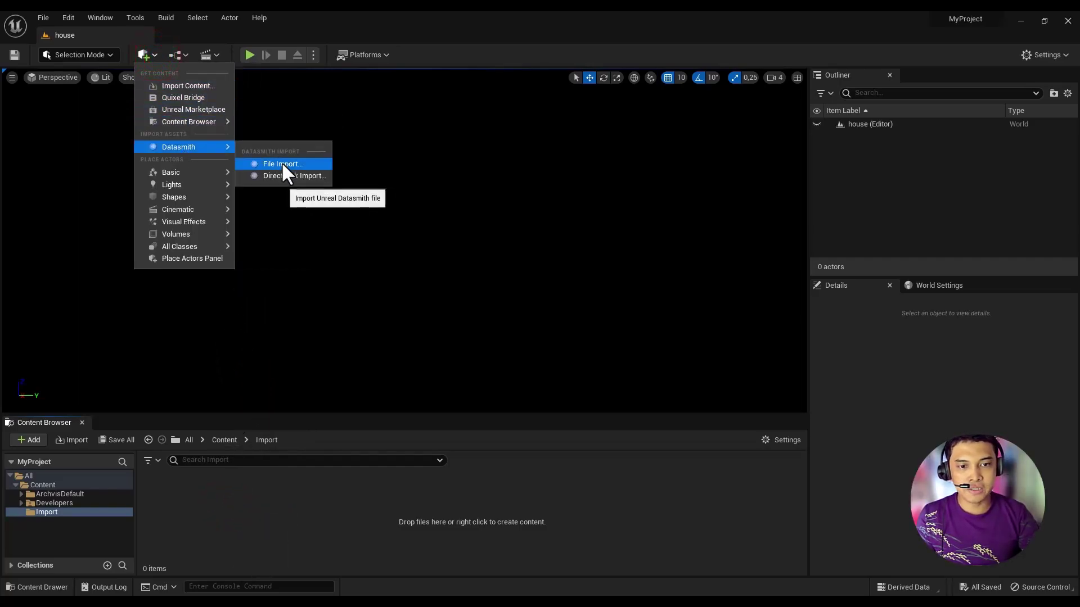
left_click(68, 18)
left_click(86, 191)
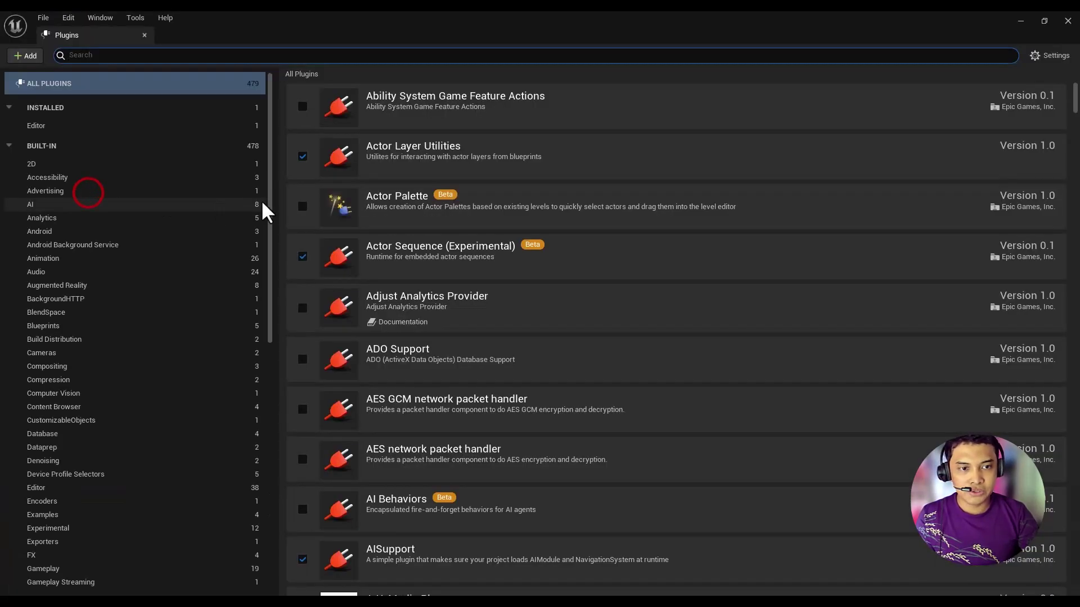
left_click(230, 57)
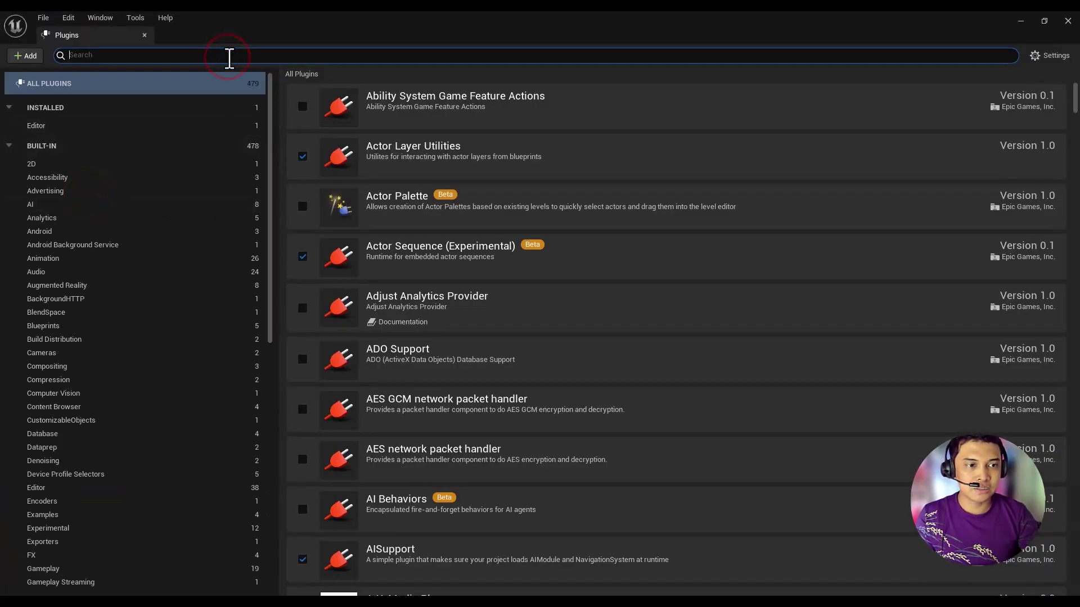
type("datasmith")
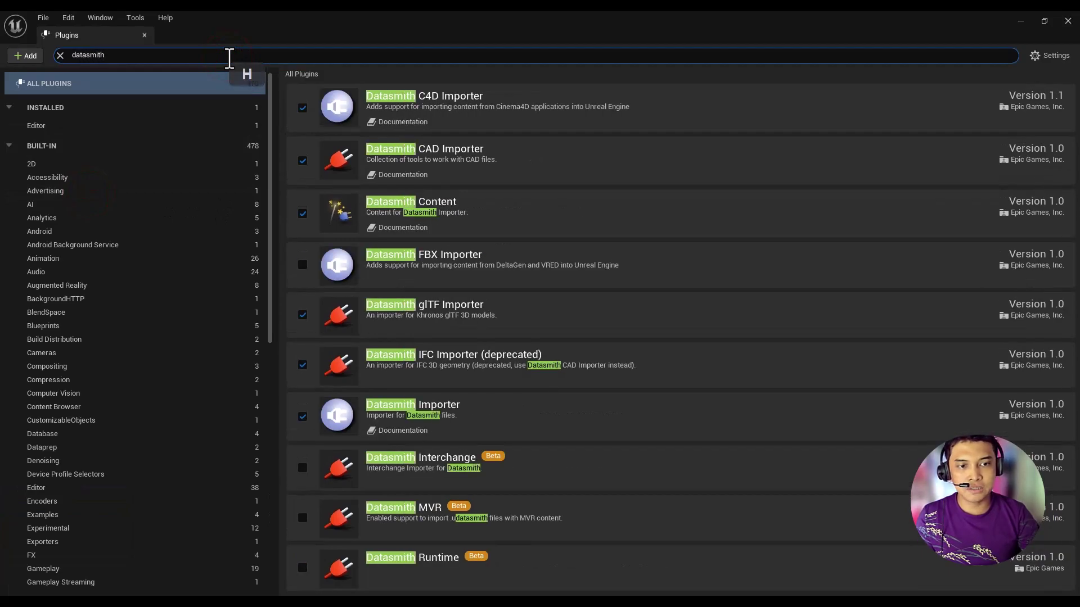
left_click(301, 416)
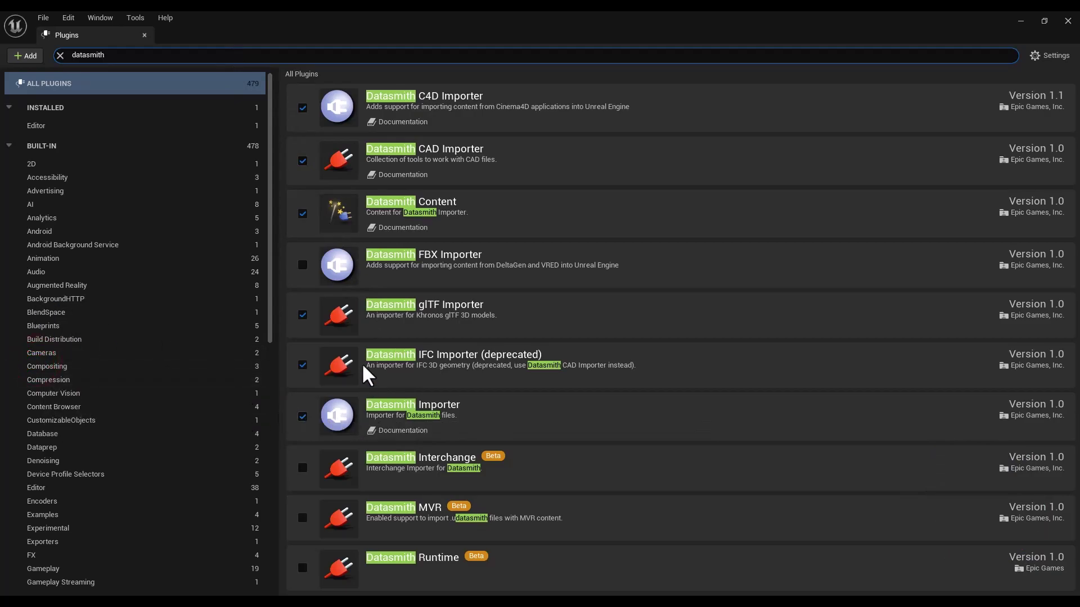
left_click(24, 319)
left_click(142, 35)
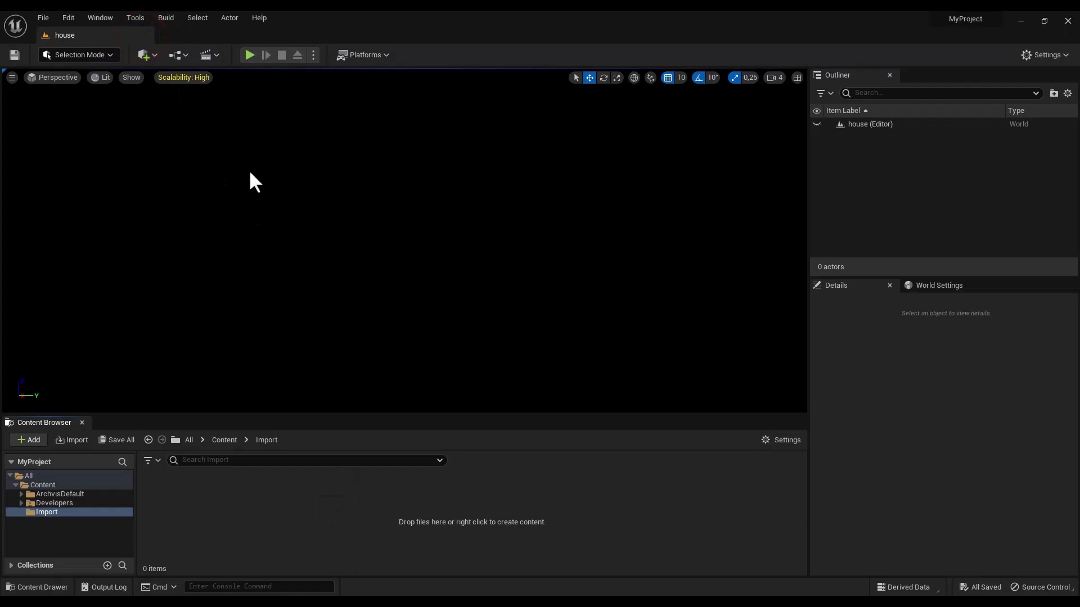
Open House.udatasmith from the Desktop's Project File > Datasmith_Export folder for Datasmith import.
left_click(149, 56)
mouse_move(159, 147)
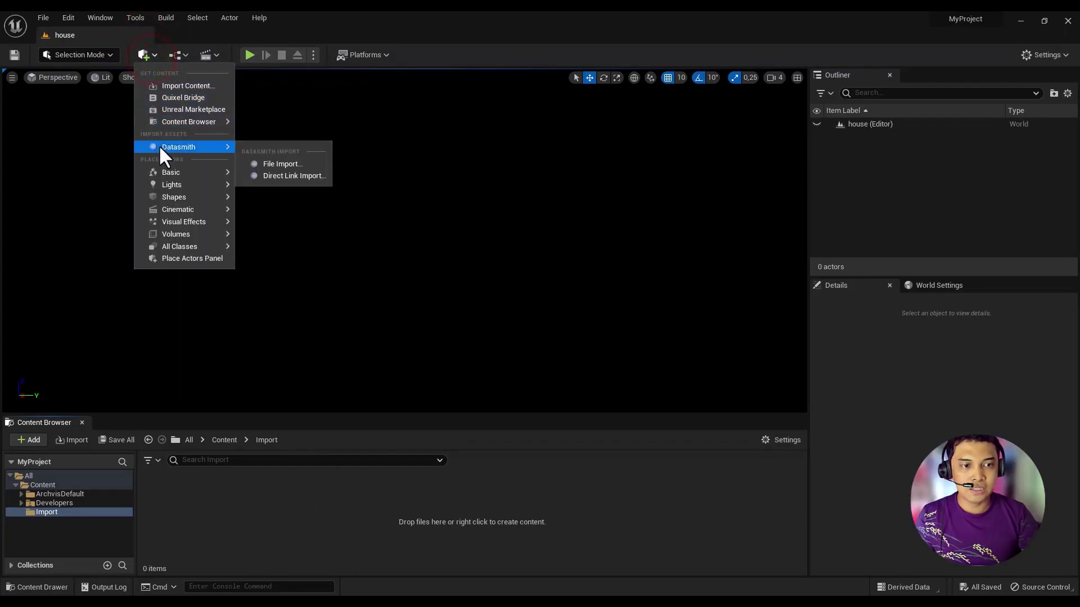
left_click(274, 162)
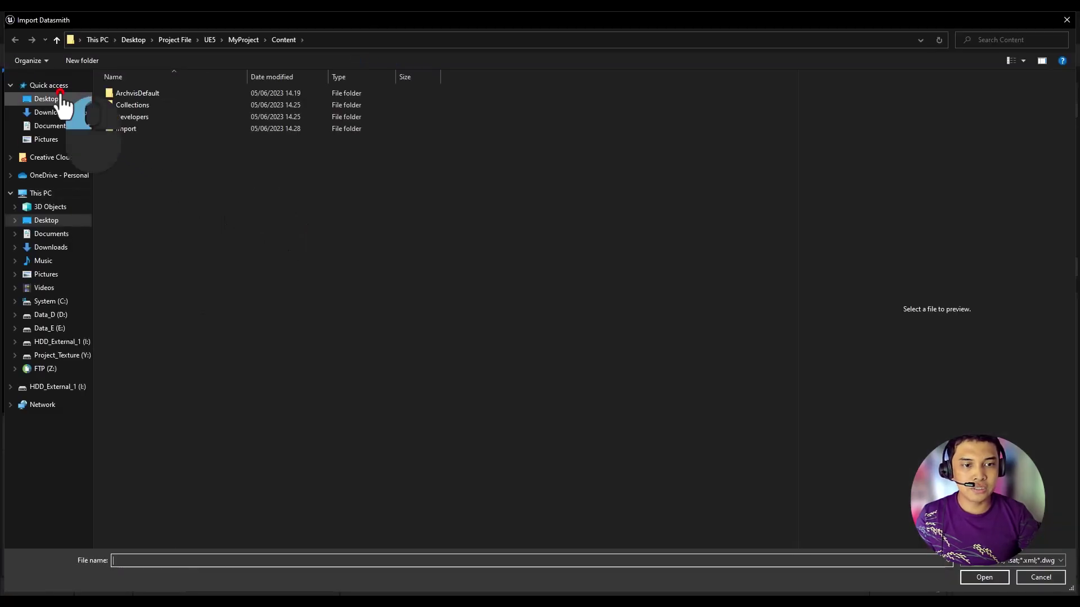
left_click(56, 100)
double_click(176, 127)
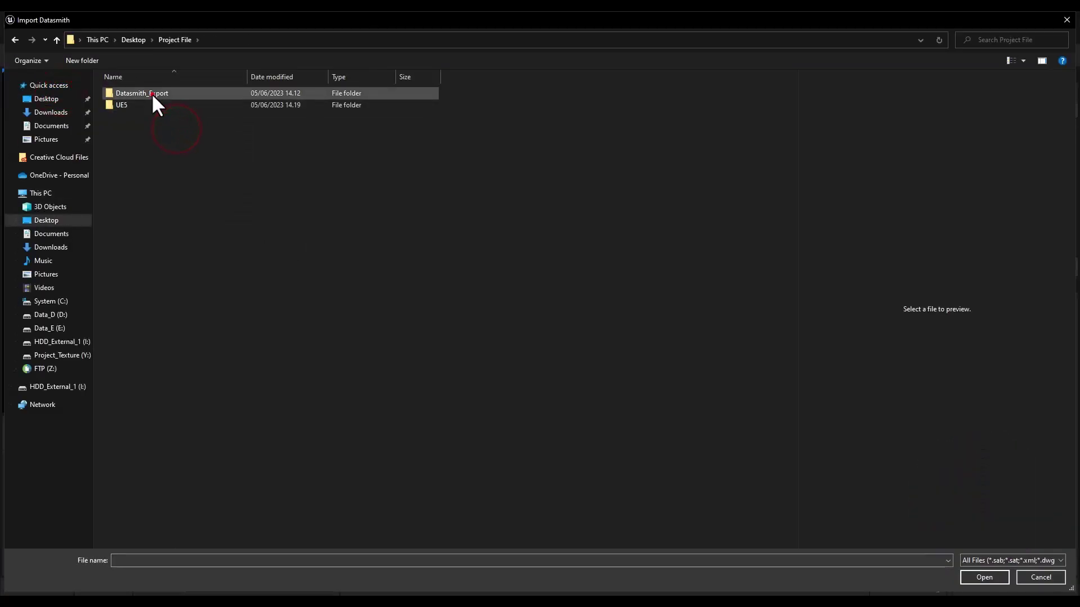
double_click(148, 93)
left_click(130, 106)
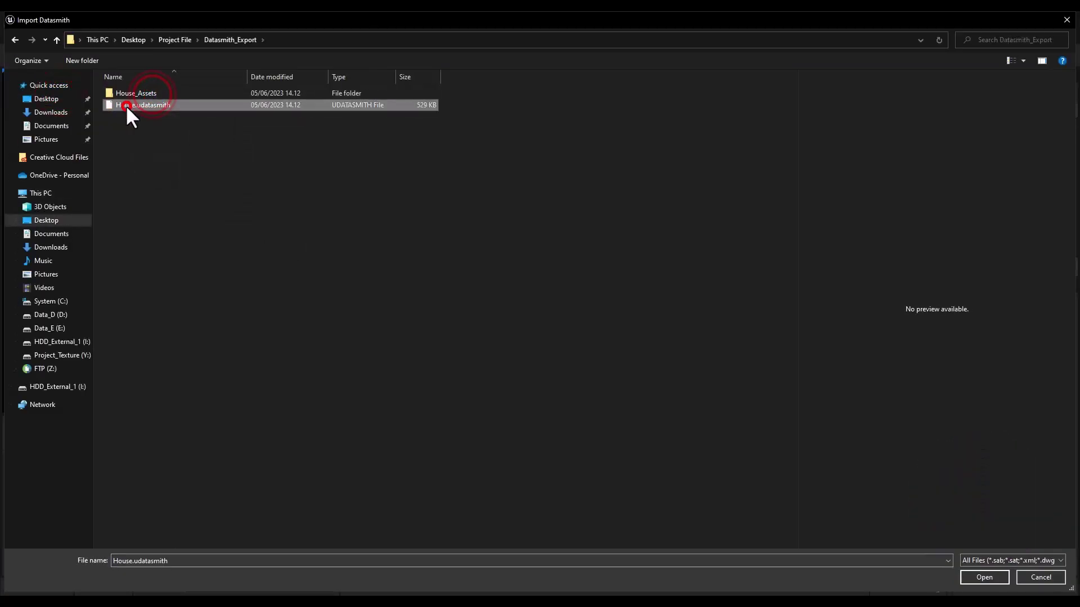
left_click(984, 577)
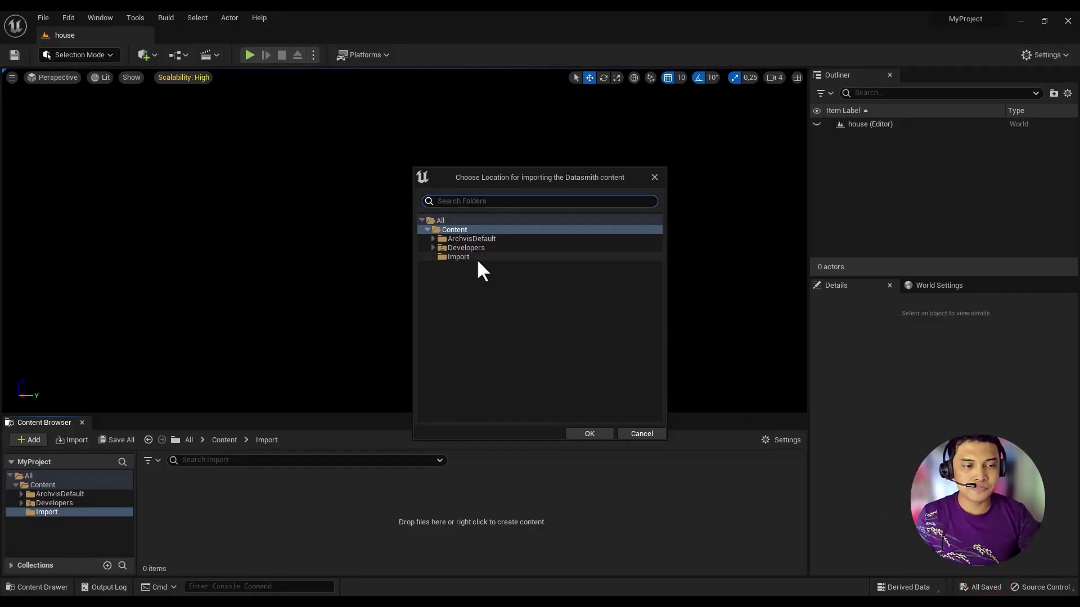
Set Content/Import as the destination and expand Advanced > Static Mesh Options.
left_click(474, 258)
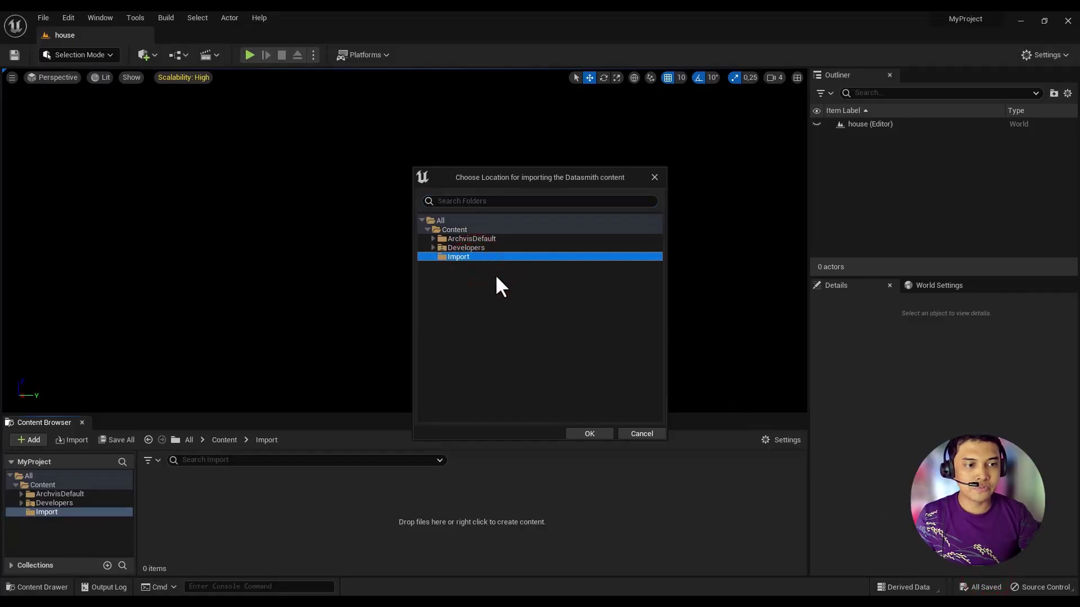
left_click(590, 434)
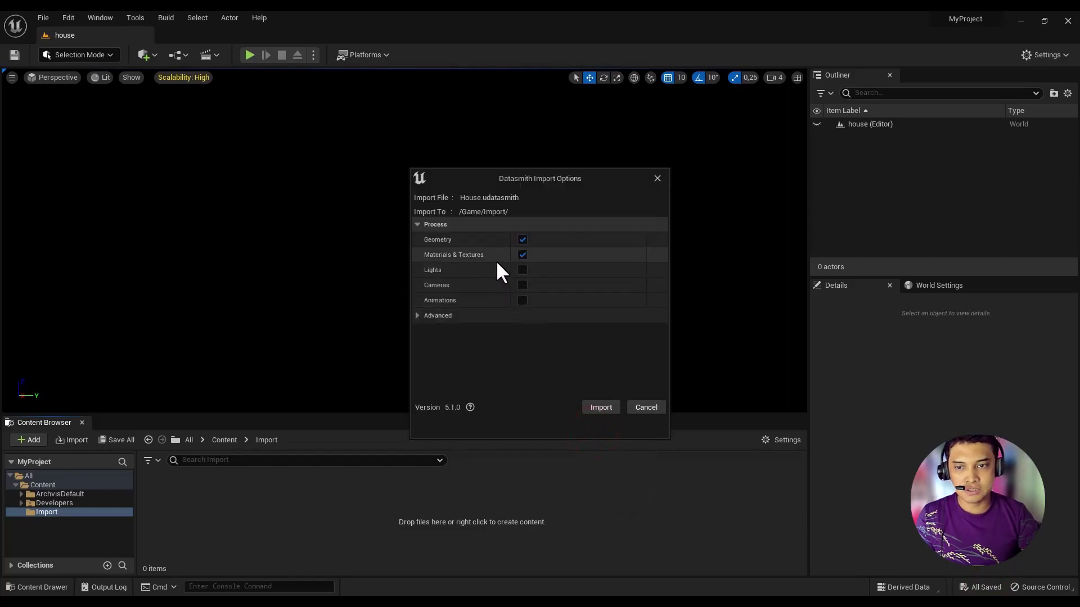
left_click(418, 315)
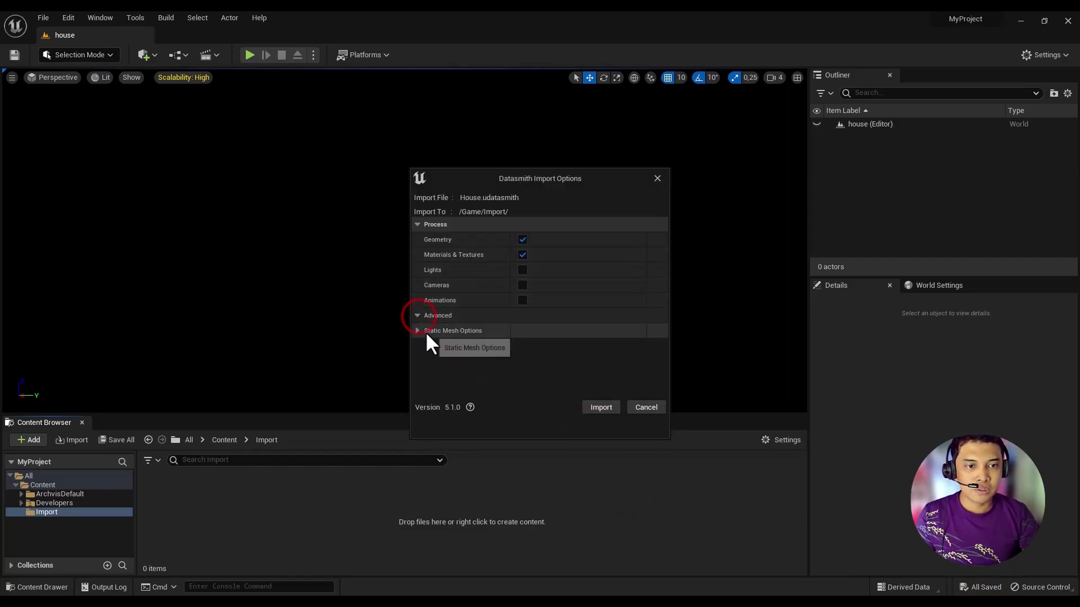
left_click(418, 331)
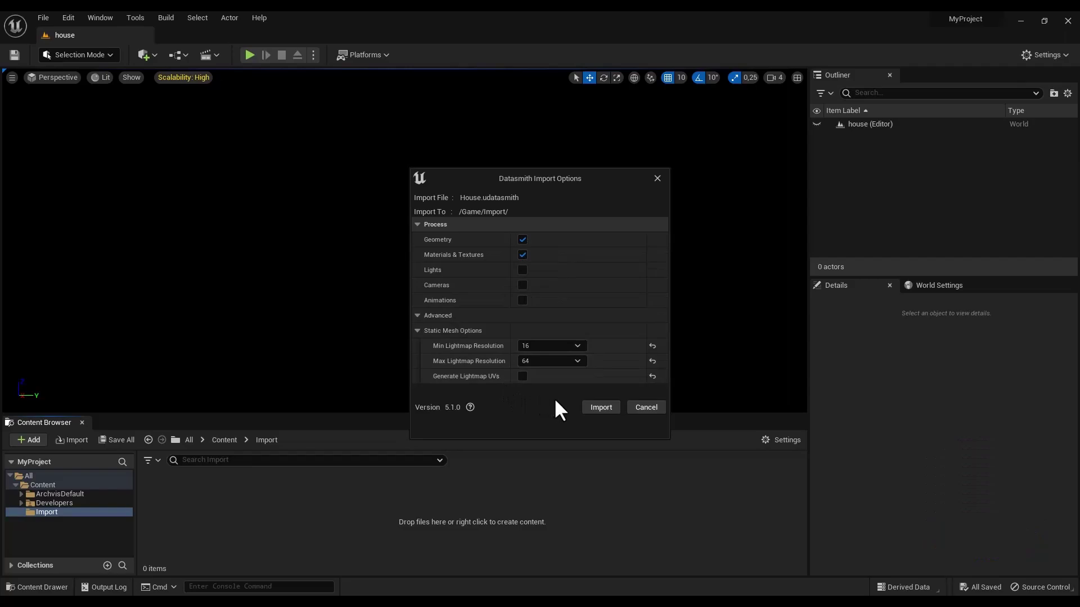
Run the House import into Import/House and select the resulting House asset.
left_click(603, 407)
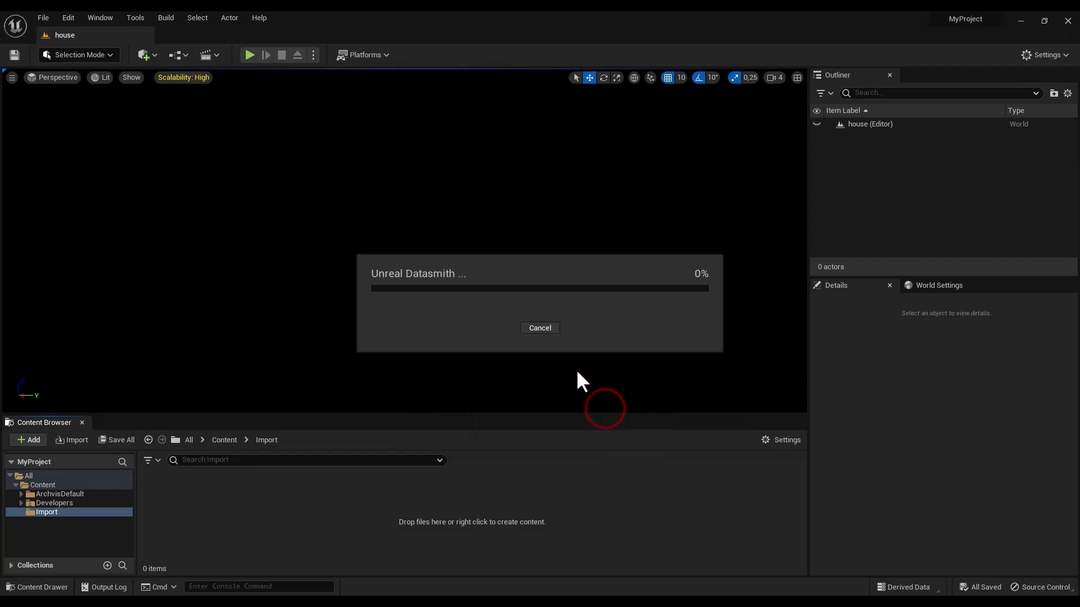
left_click(238, 397)
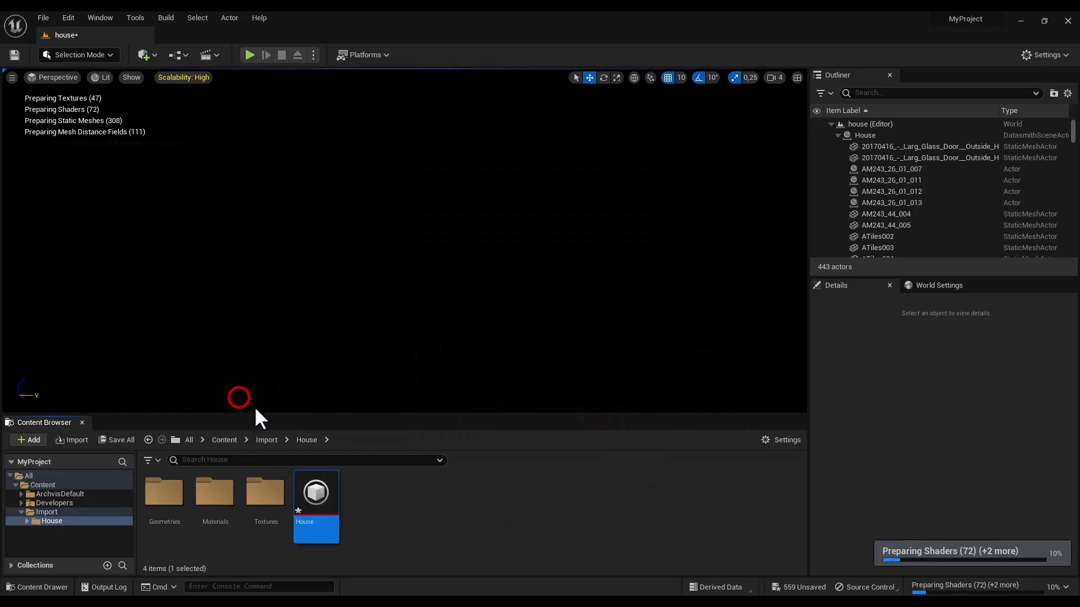
left_click(367, 523)
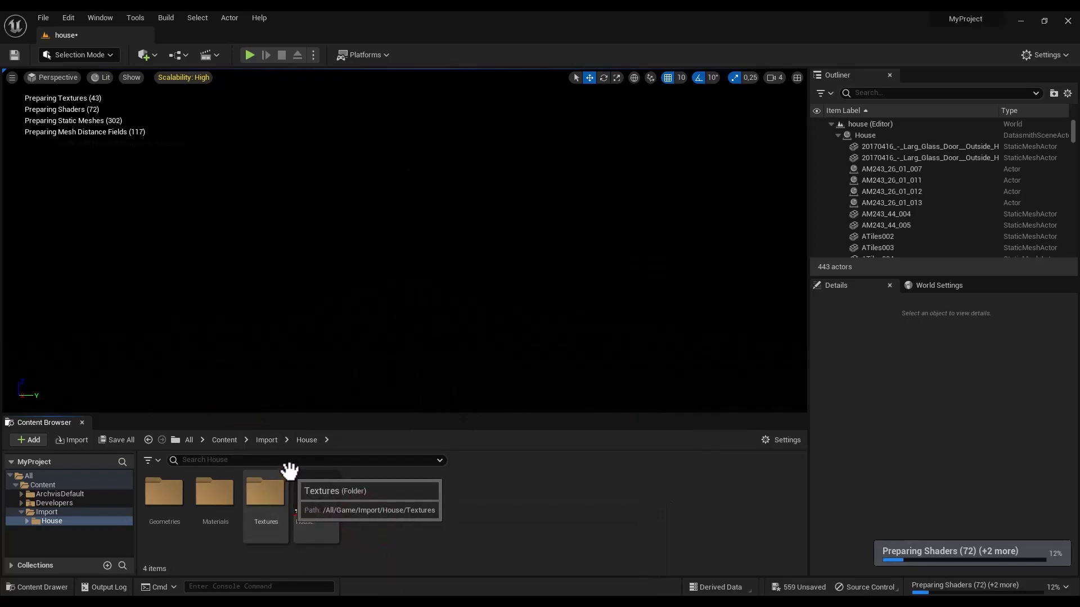
left_click(312, 500)
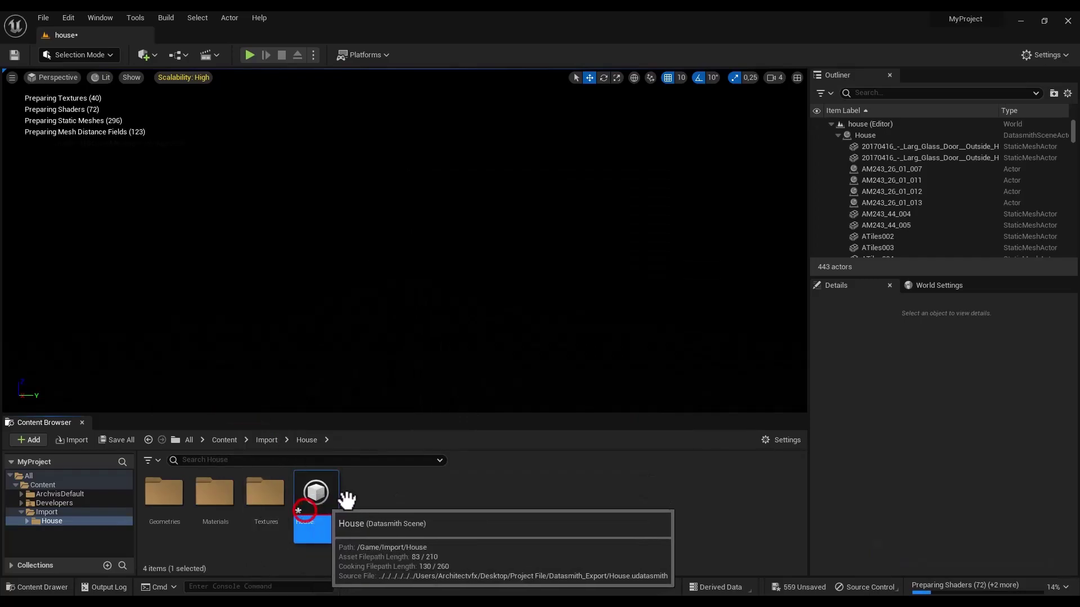
Check the background preparation tasks, then bring up the viewport's view-mode menu.
left_click(1065, 587)
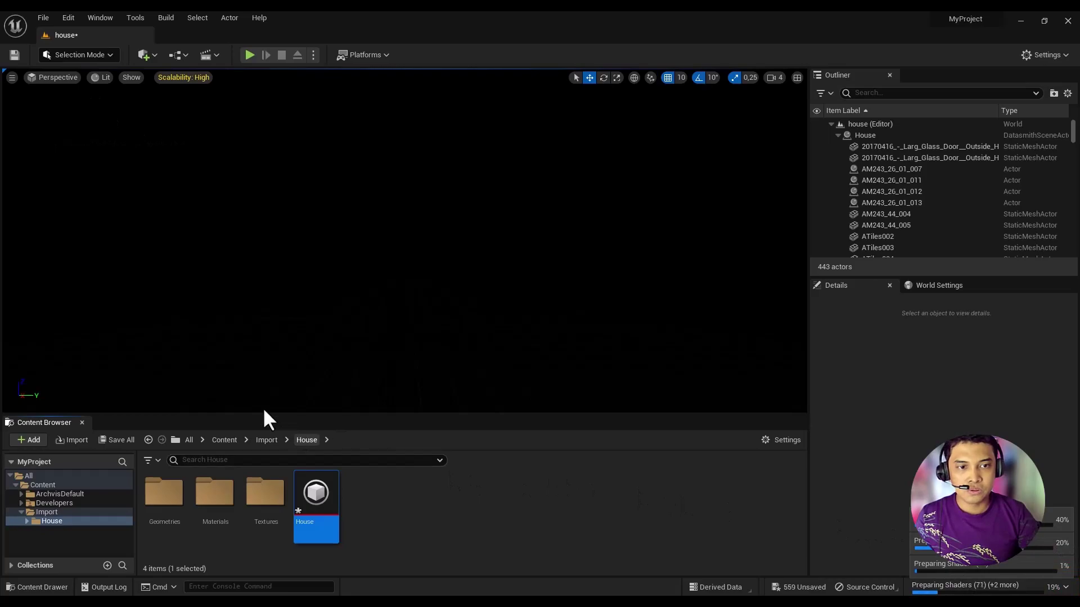
left_click(227, 392)
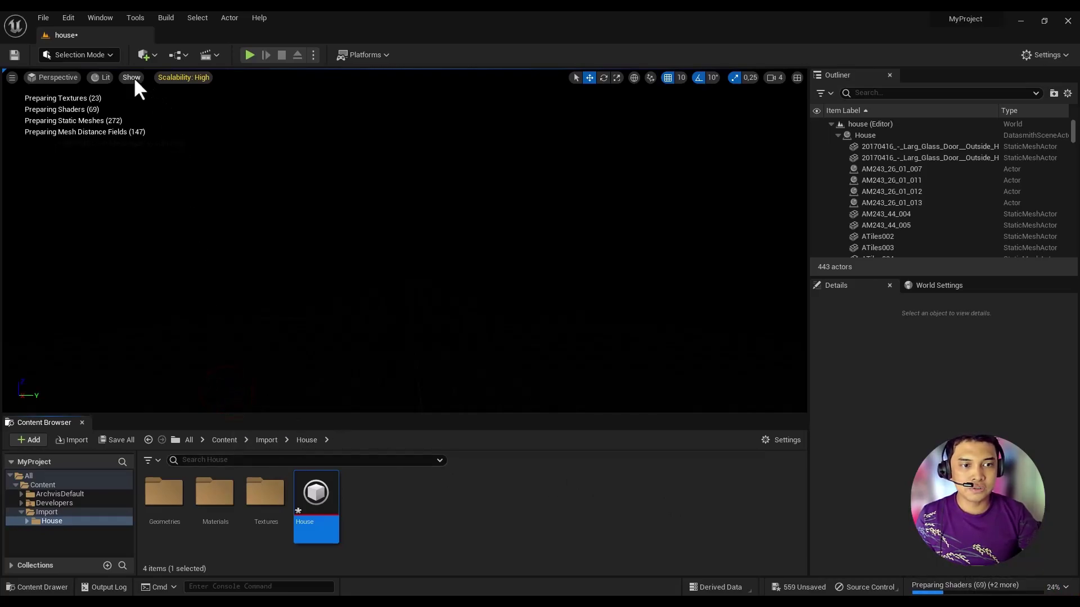
left_click(104, 79)
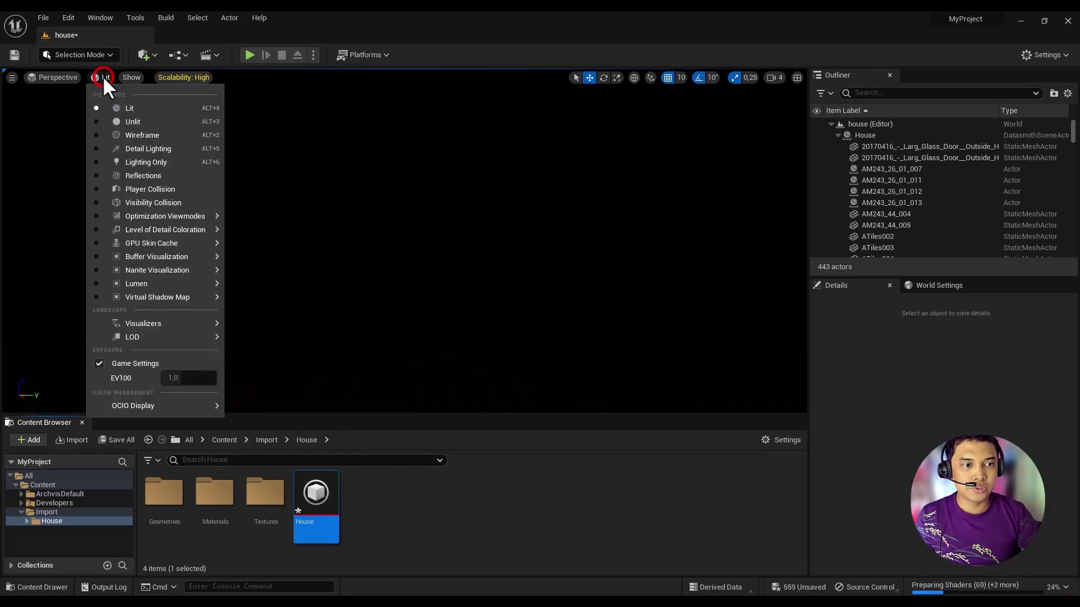
Switch the viewport to Unlit and focus the camera on Object235 of the house.
left_click(119, 121)
scroll(392, 239, "up", 2)
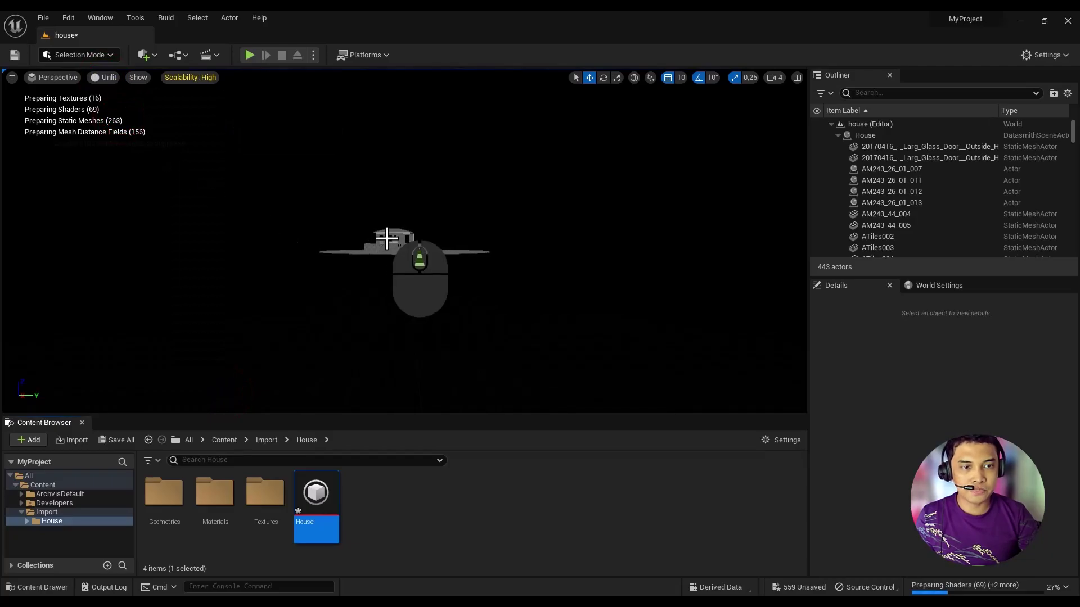
left_click(393, 239)
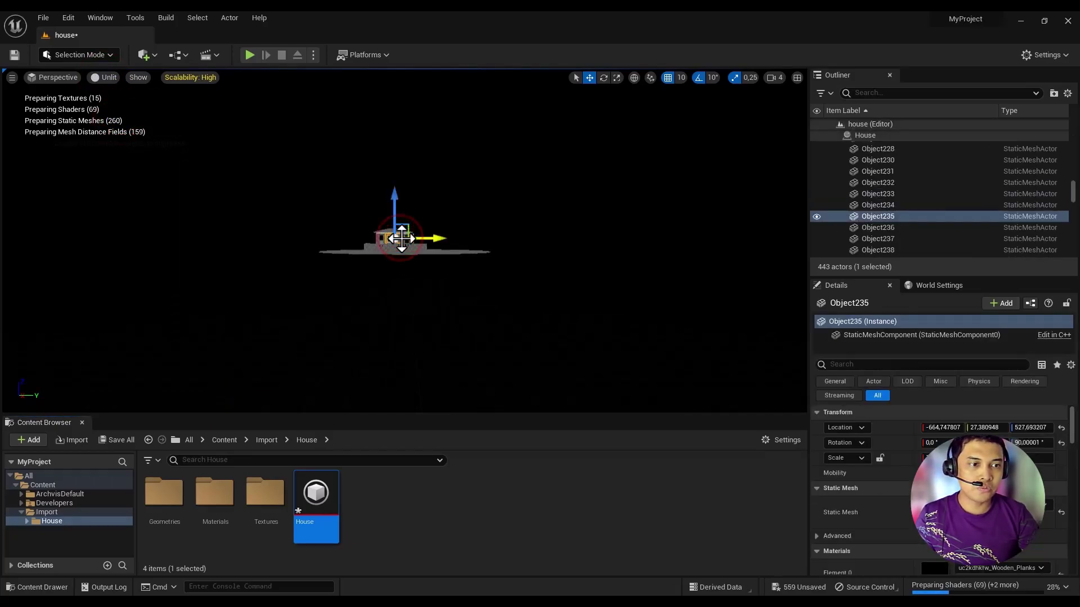
key("f")
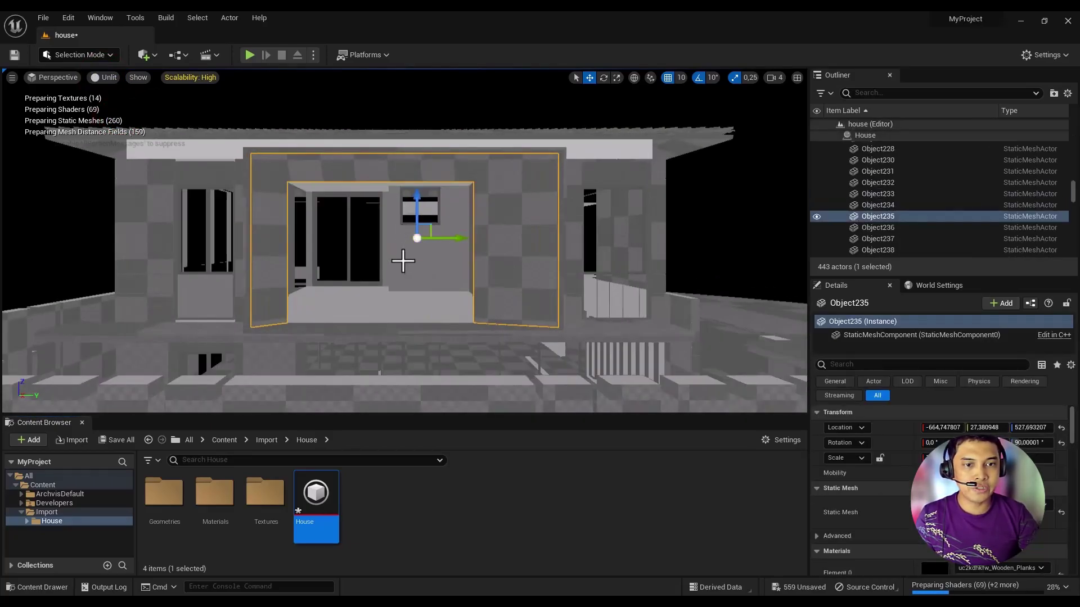
scroll(485, 257, "down", 2)
Fly the camera back and around until the whole house and lawn are framed.
right_click_drag(486, 256, 346, 267)
key("s")
key("d")
key("w")
key("d")
key("s")
key("q")
key("d")
key("s")
left_click(666, 200)
right_click_drag(569, 246, 570, 202)
key("q")
key("a")
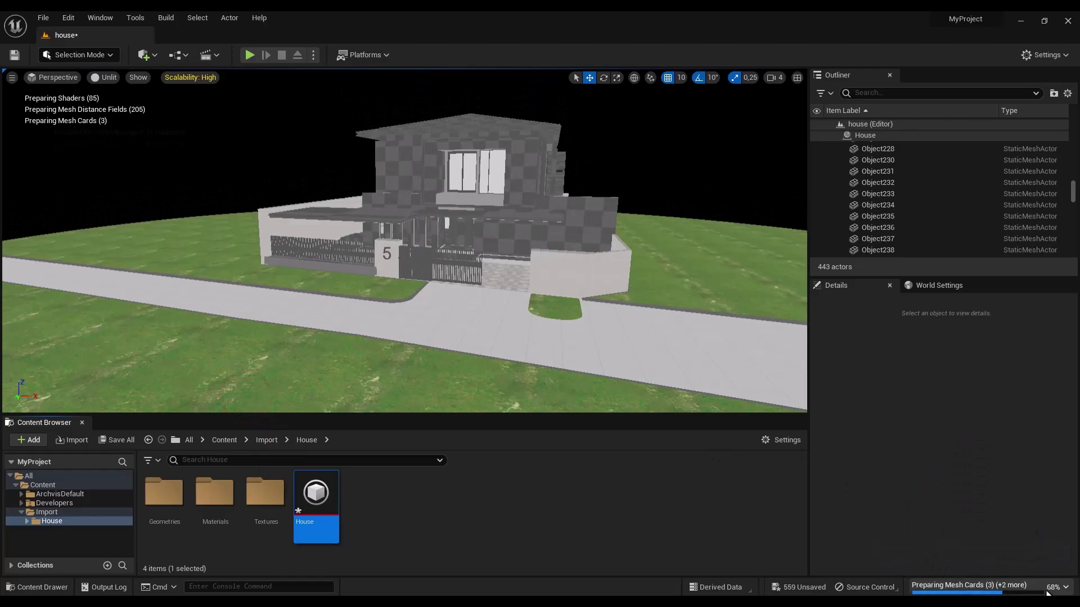
Check shader progress, then fly along the house's front wall and side path, ending facing the front.
left_click(1063, 590)
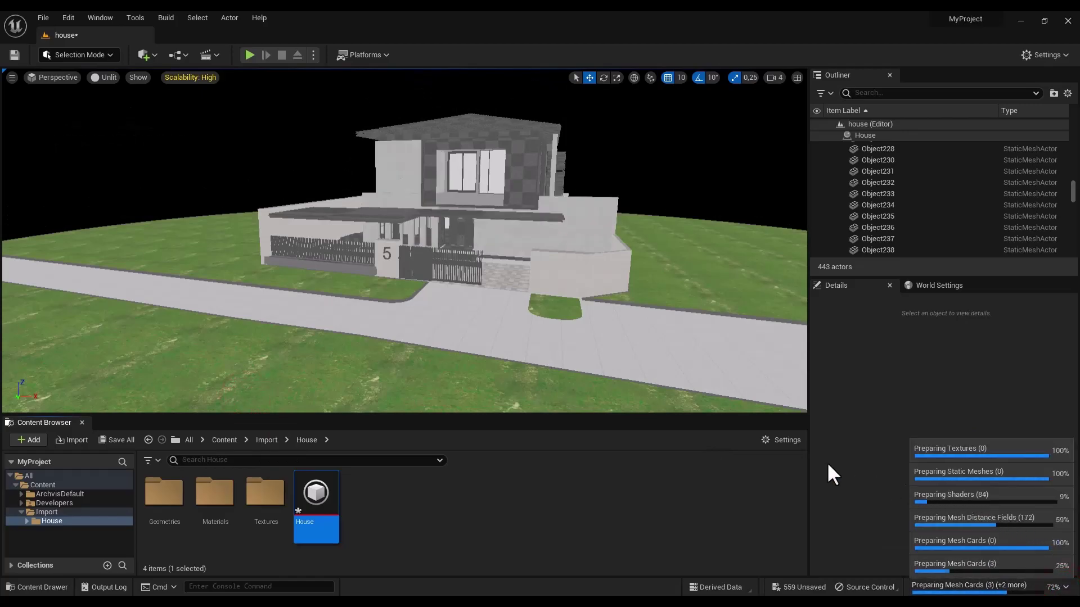
right_click_drag(242, 393, 247, 394)
key("d")
key("w")
key("d")
key("w")
right_click_drag(410, 313, 429, 282)
key("d")
key("w")
key("d")
key("w")
key("s")
key("a")
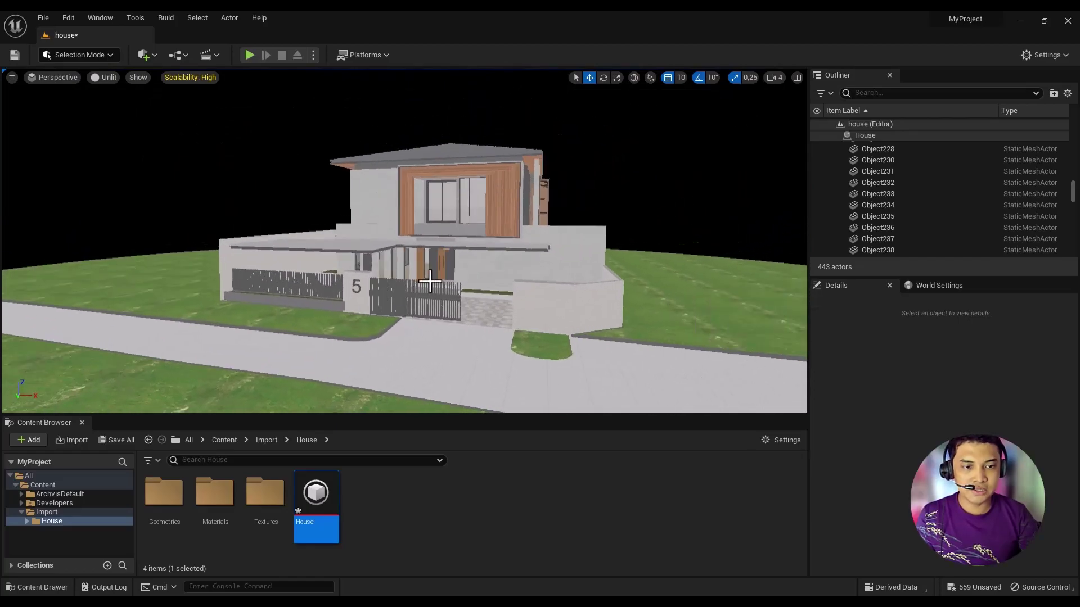
Save all imported House assets via Save Selected, then save the house level.
left_click(108, 441)
left_click(630, 437)
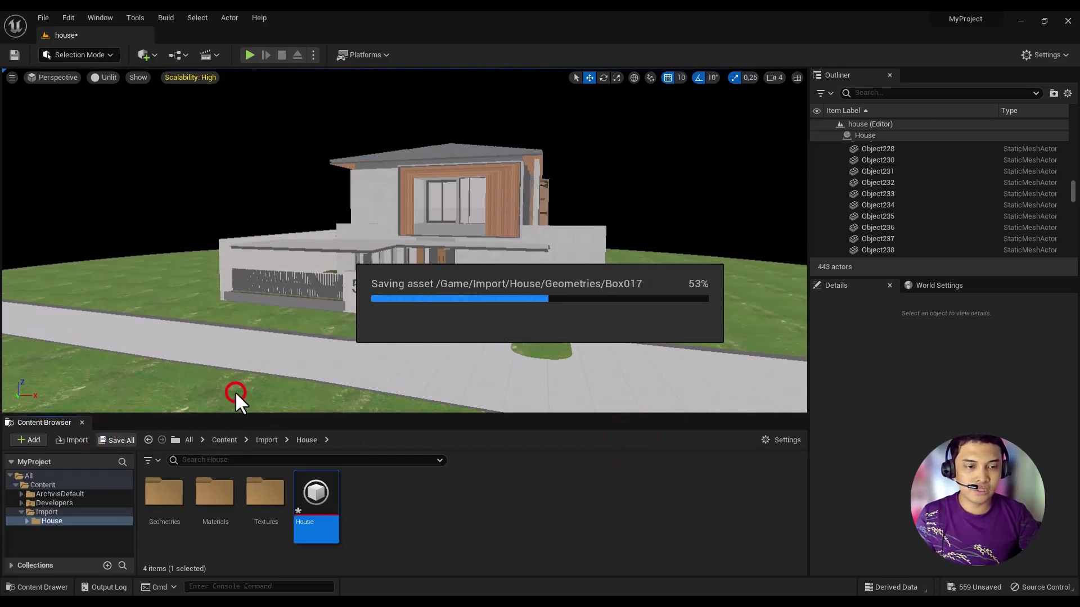
left_click(15, 55)
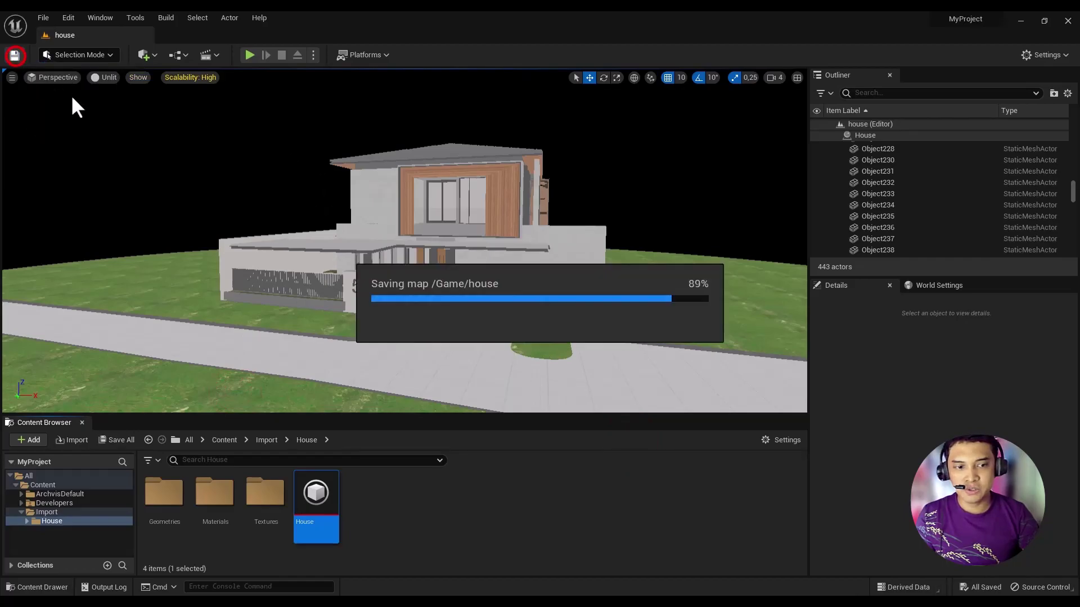
left_click(238, 393)
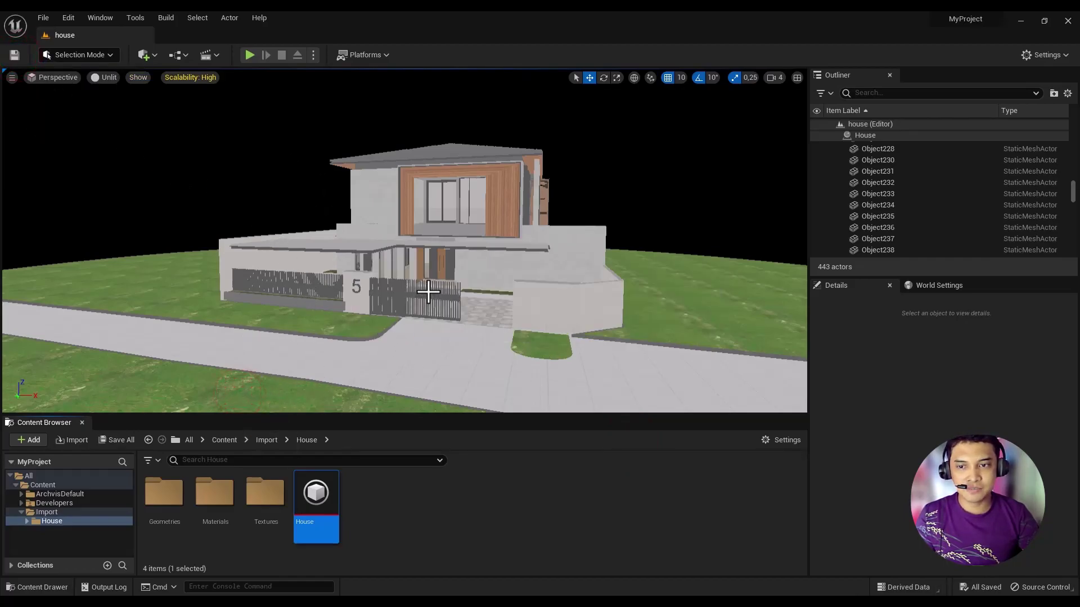